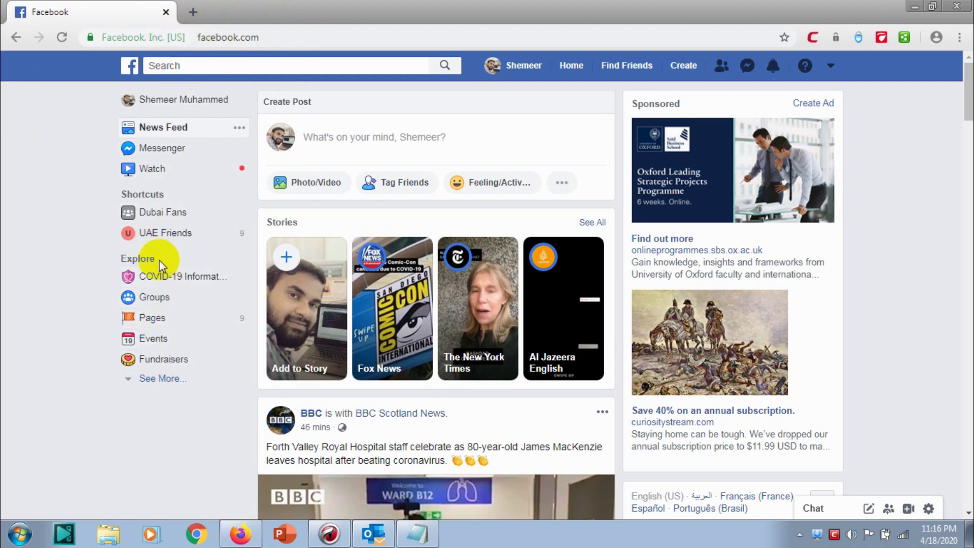
- View the Events page and return to the home feed
click(144, 338)
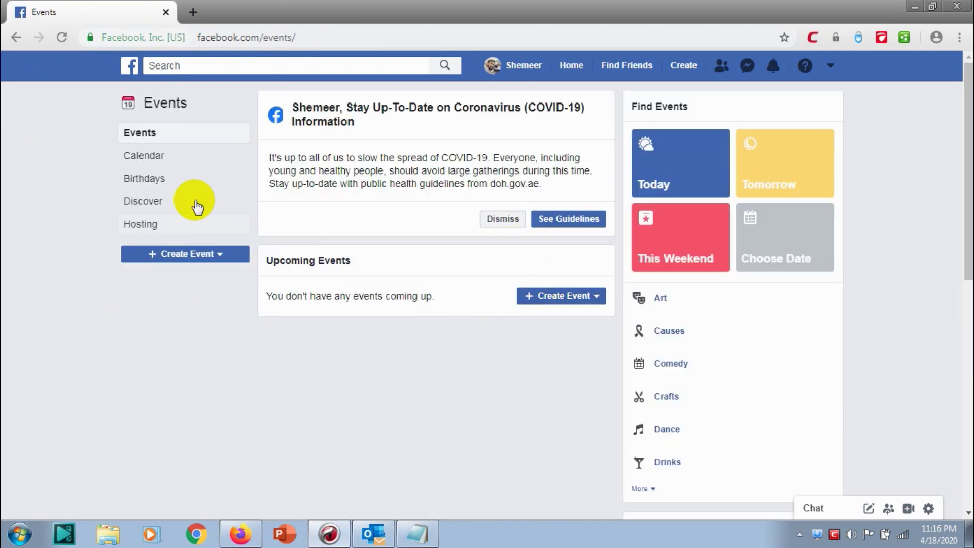
click(570, 76)
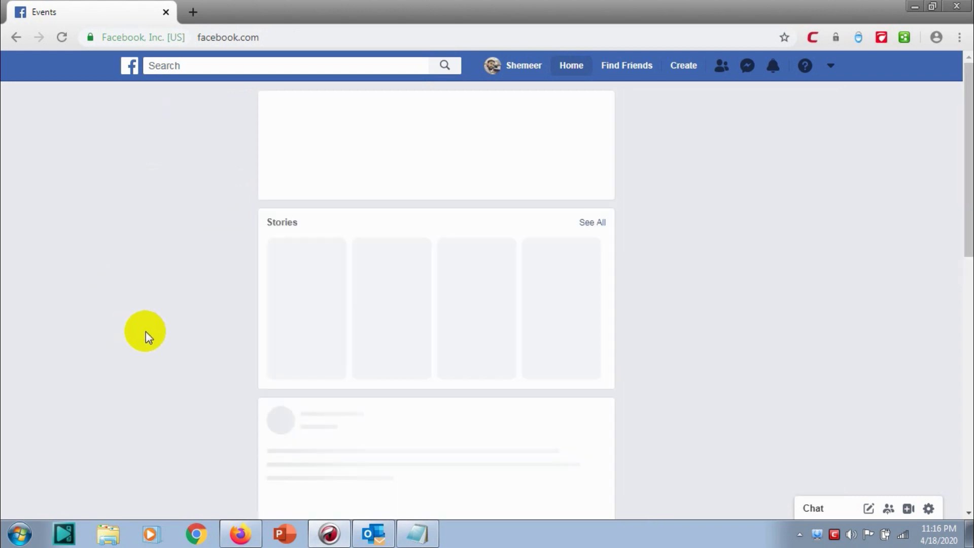
- Start creating a new event and keep its type as Private Event after checking the available event types
click(677, 68)
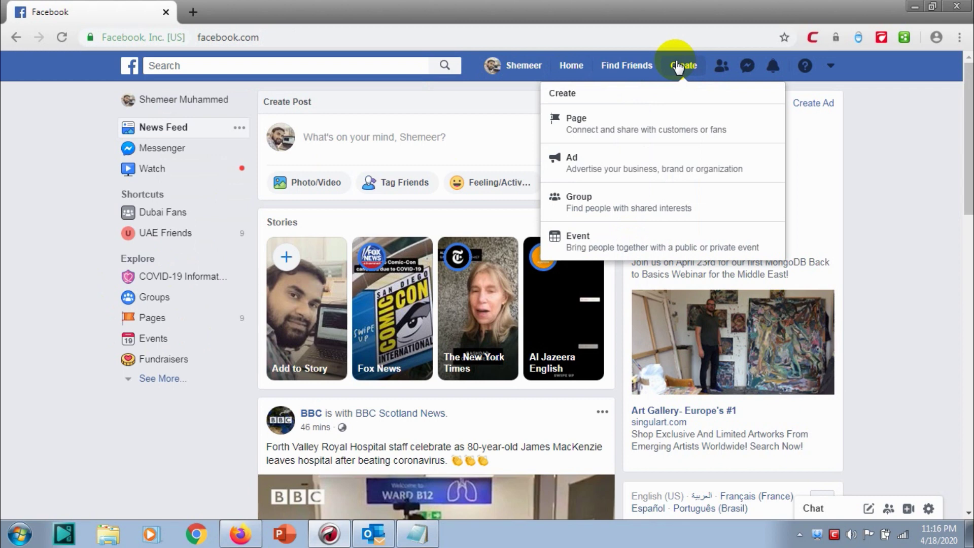
click(631, 243)
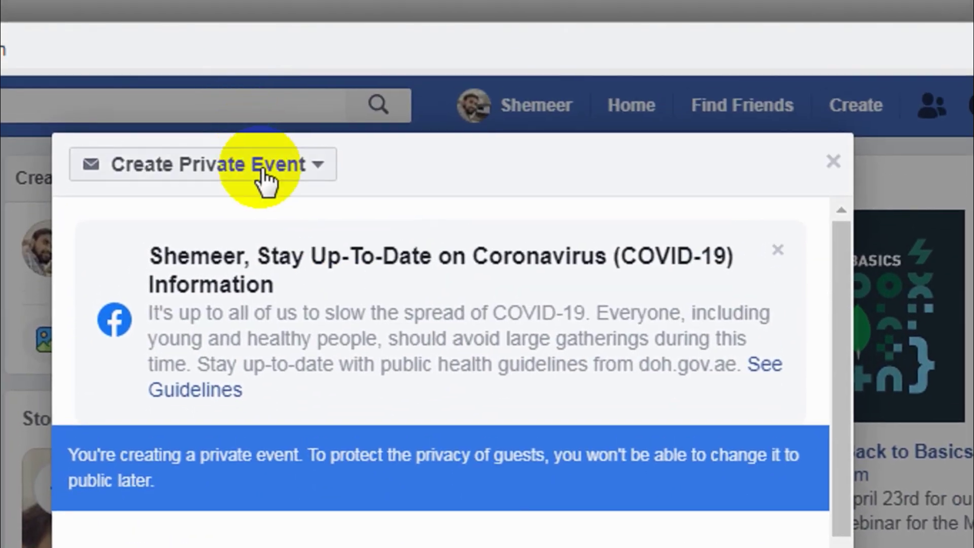
click(260, 23)
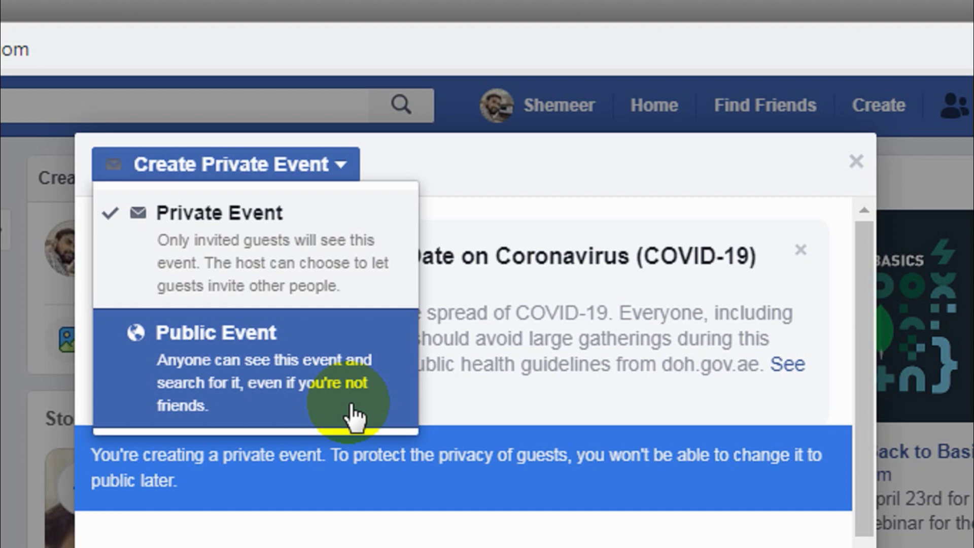
click(309, 259)
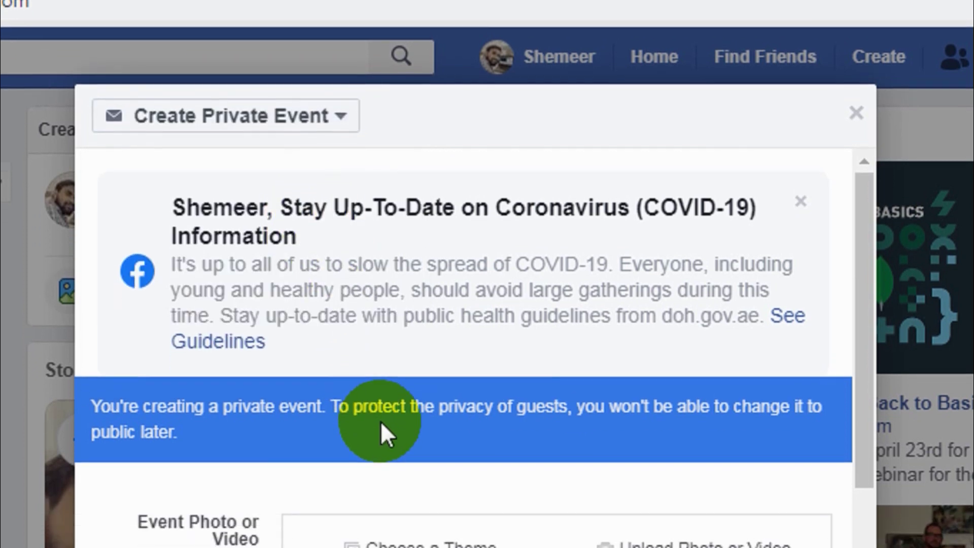
- Upload "telegram in computer.png" from the Downloads folder as the event photo
scroll(326, 343, down, 3)
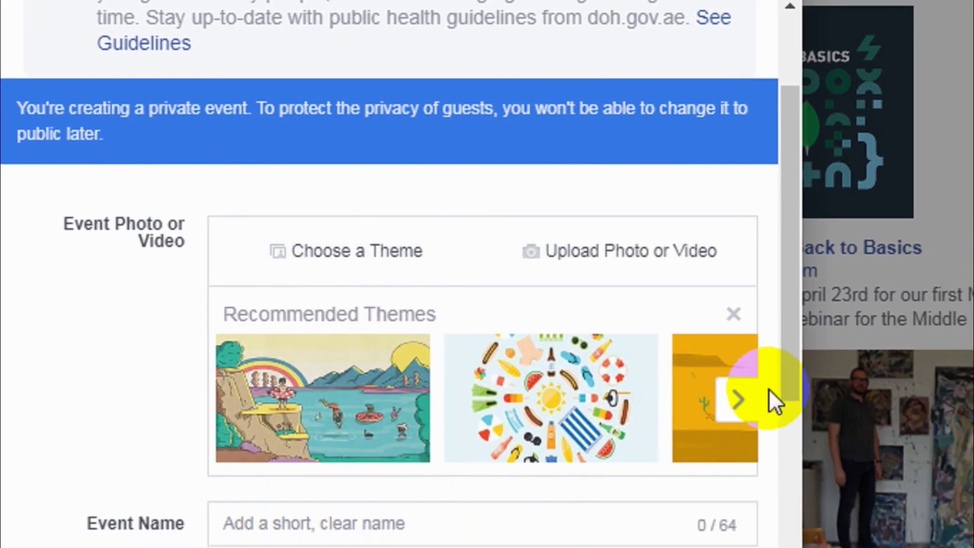
click(814, 448)
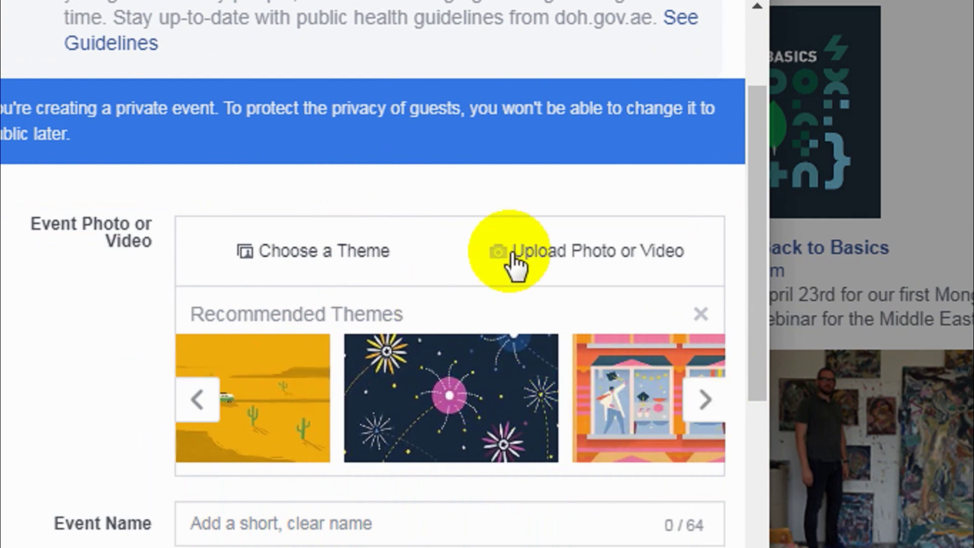
click(620, 253)
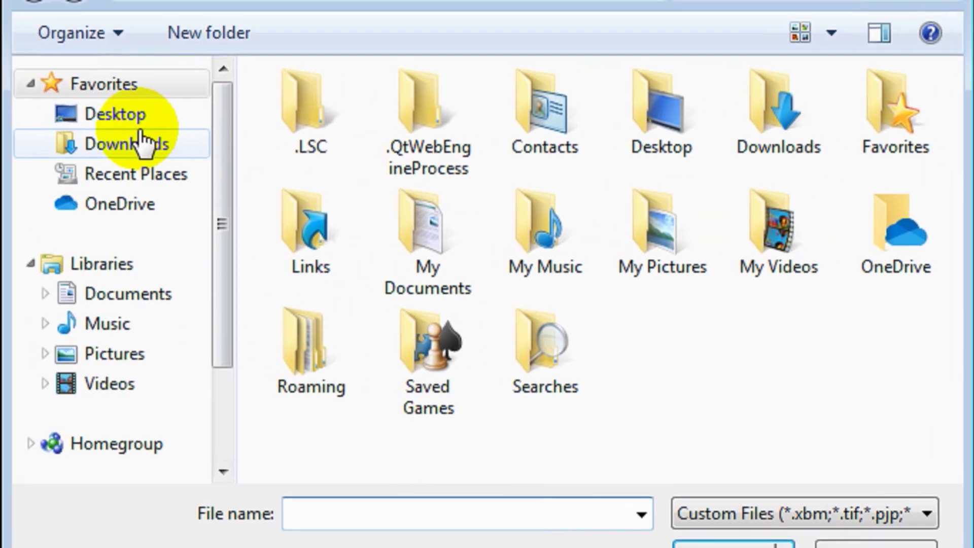
click(135, 147)
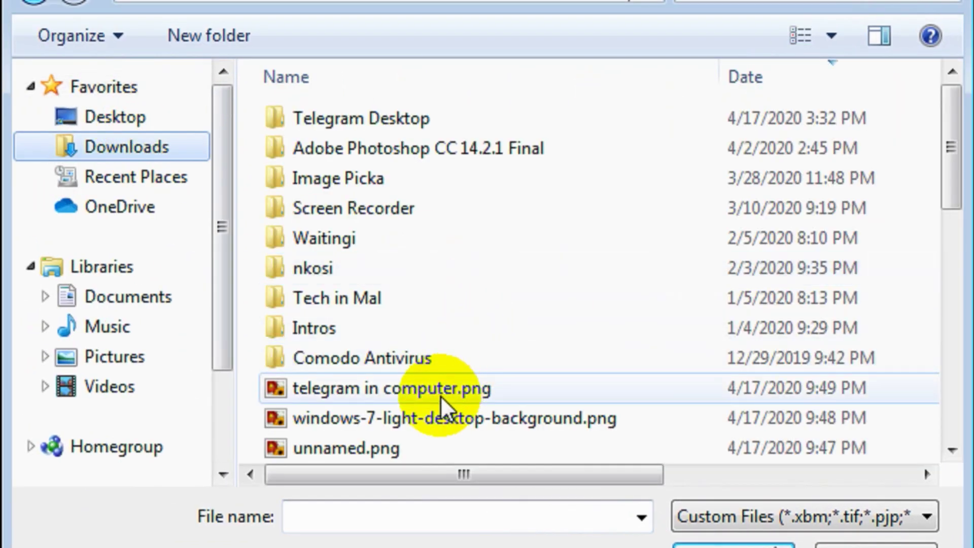
click(439, 411)
scroll(428, 390, down, 3)
scroll(428, 389, down, 2)
scroll(433, 352, up, 3)
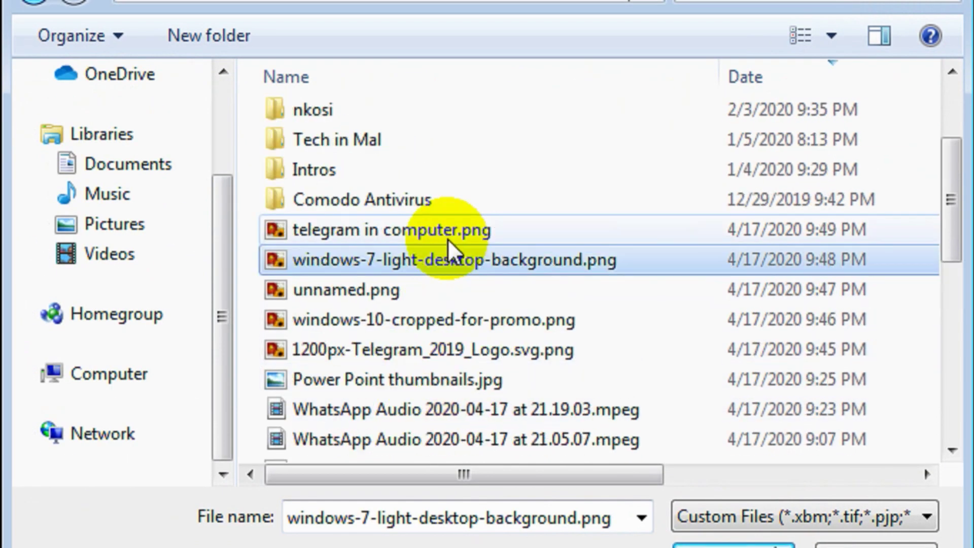
double_click(405, 227)
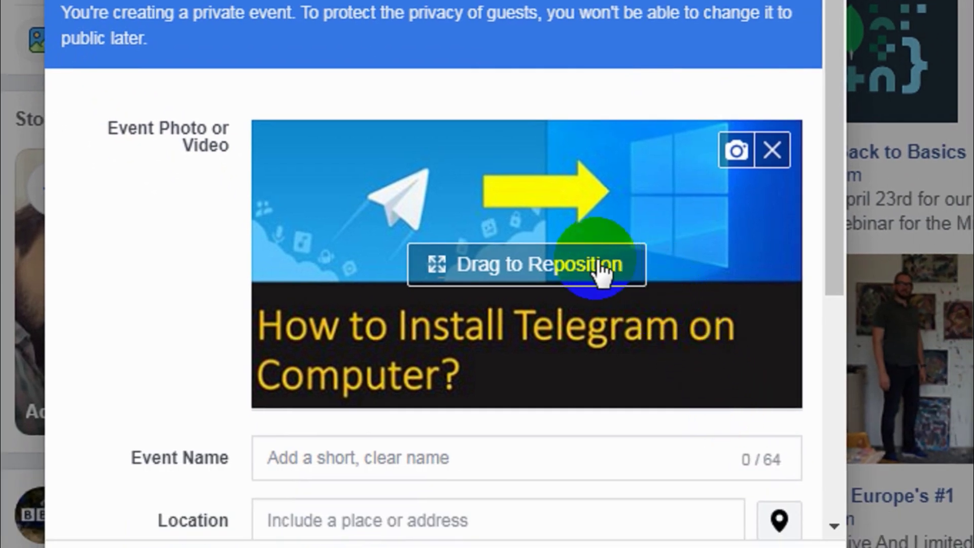
- Enter "Telegram Tutorials" as the event name
scroll(578, 260, up, 3)
scroll(568, 251, down, 1)
scroll(573, 274, down, 10)
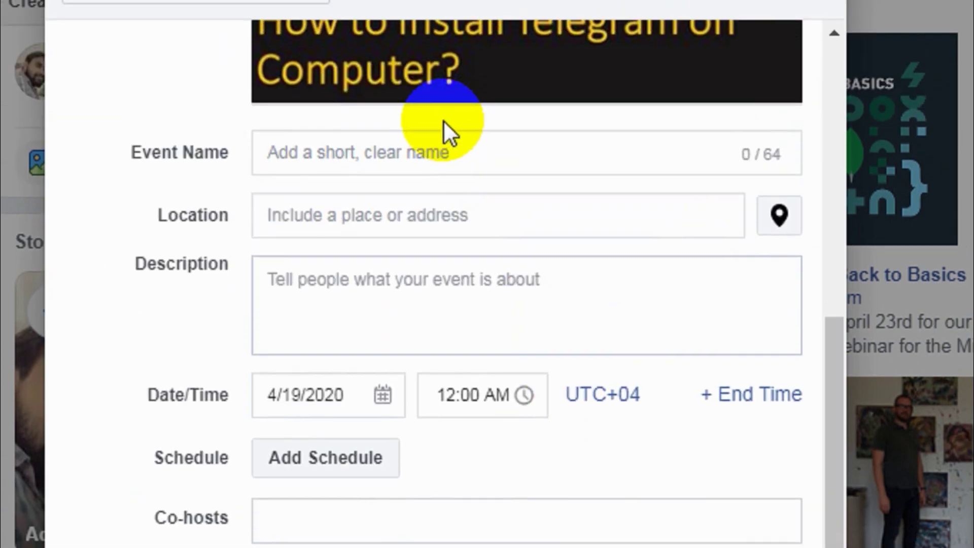
scroll(459, 16, up, 6)
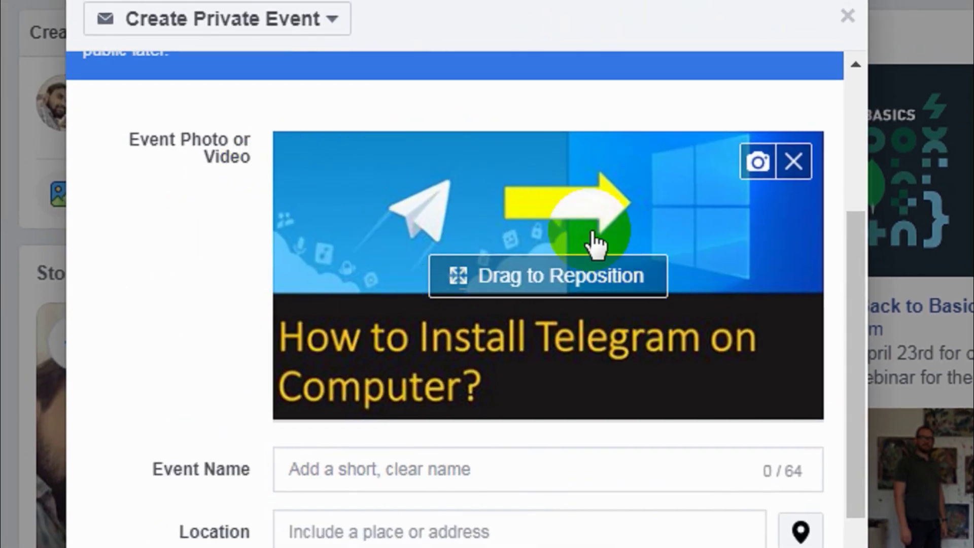
scroll(580, 241, down, 3)
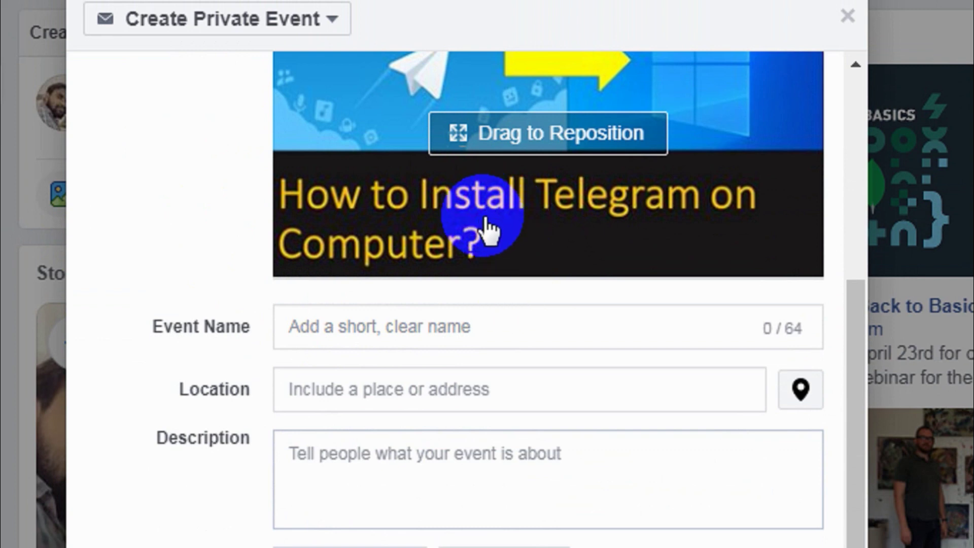
click(446, 334)
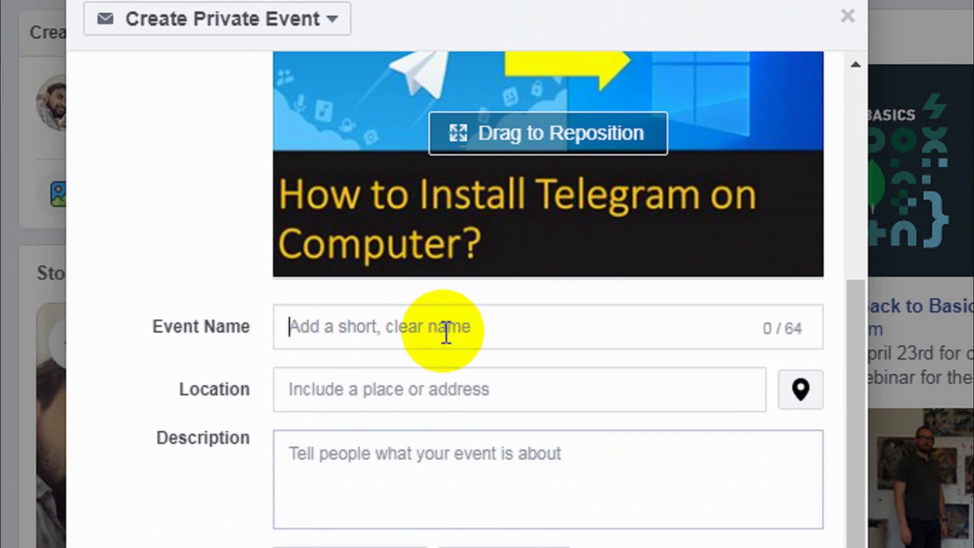
text(T)
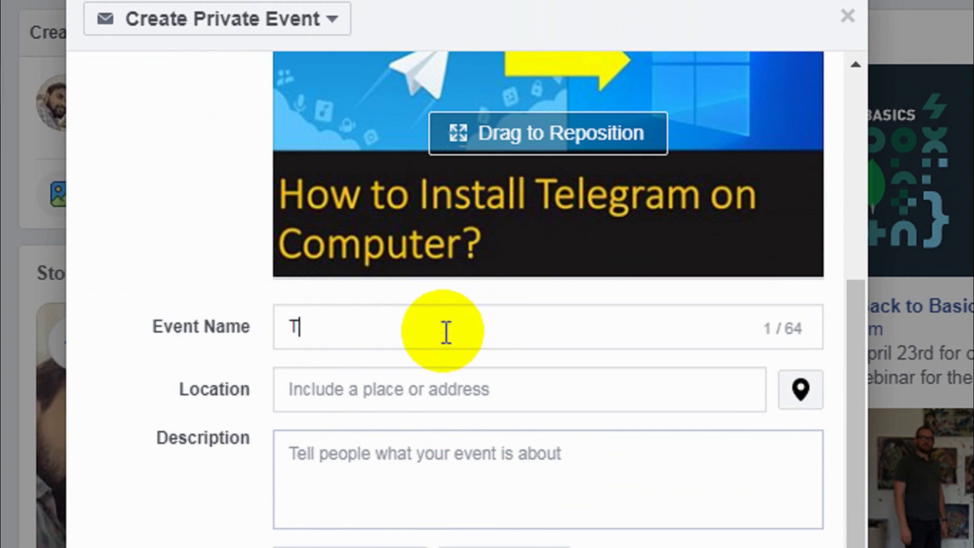
text(eleg)
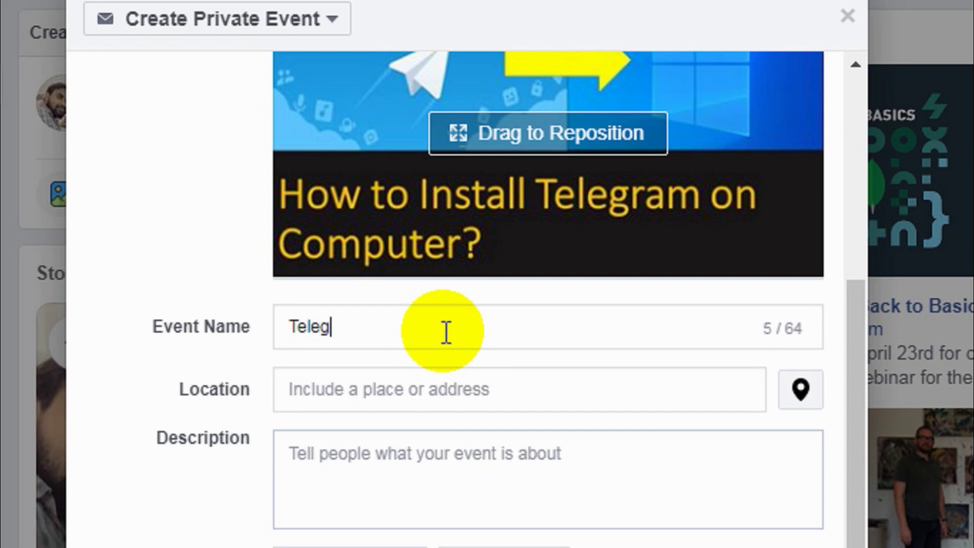
text(ram Tuto)
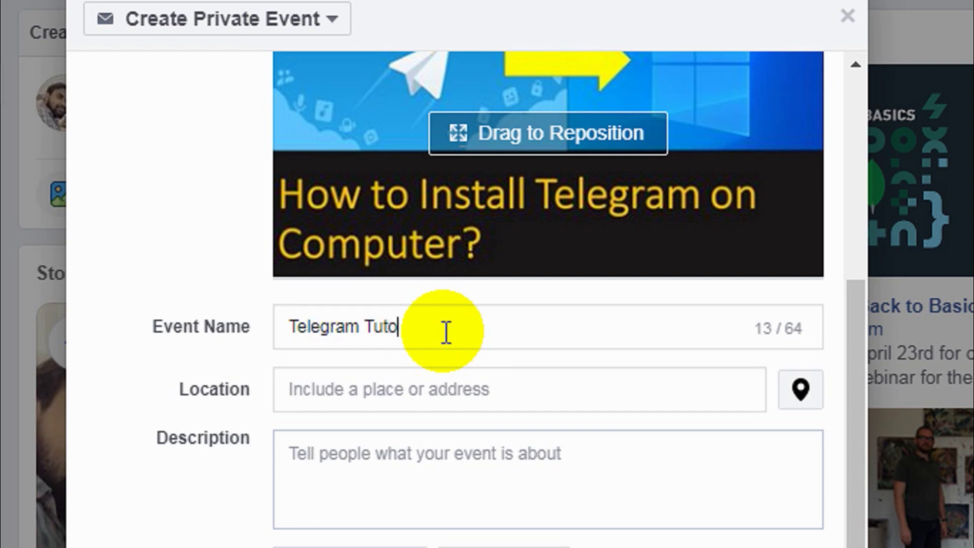
text(rials)
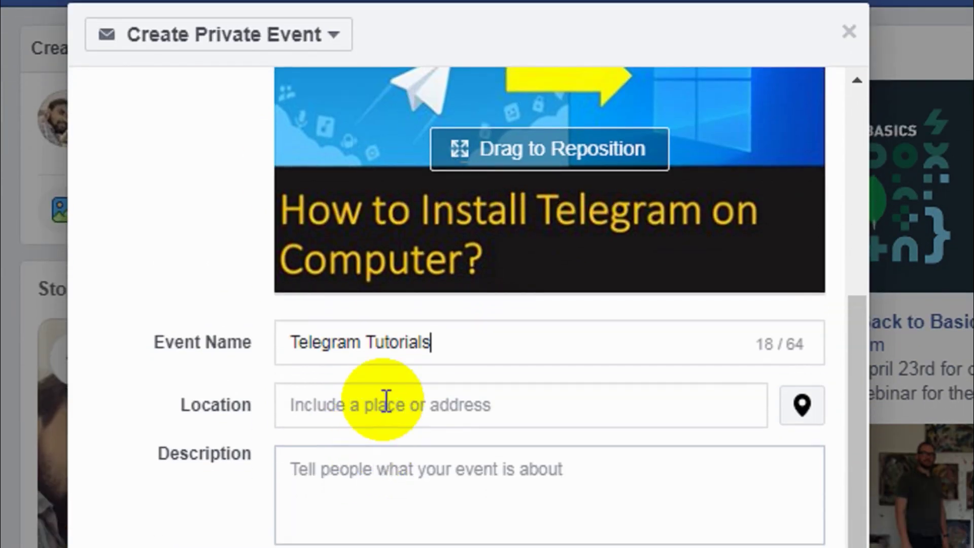
- Set the location to the city Dubai, United Arab Emirates, and enter the description "Tutorial about telegram app"
click(386, 402)
text(dubai)
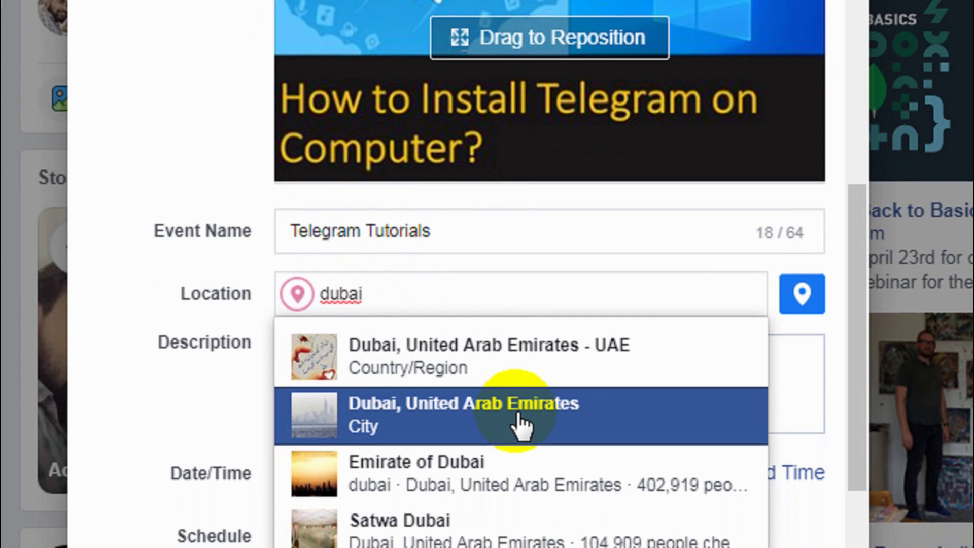
click(515, 459)
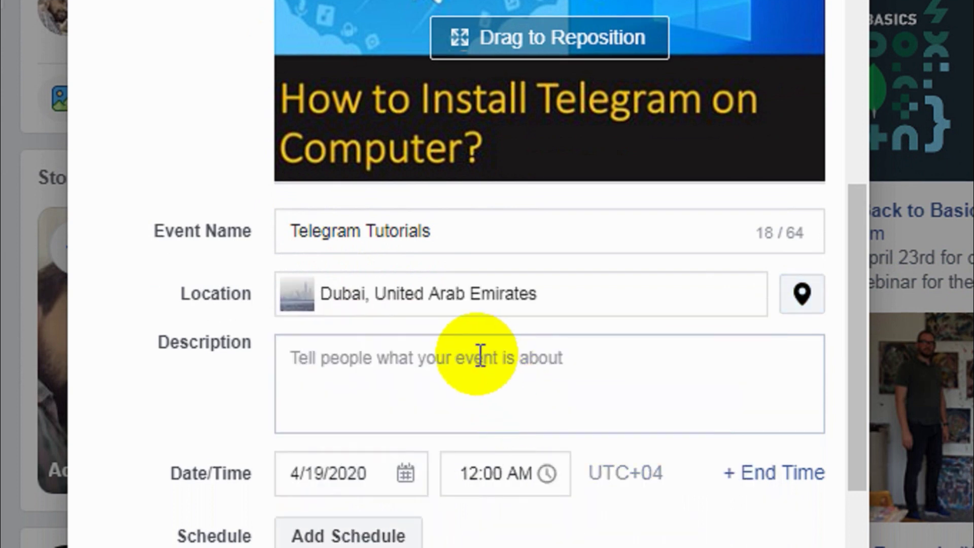
click(430, 373)
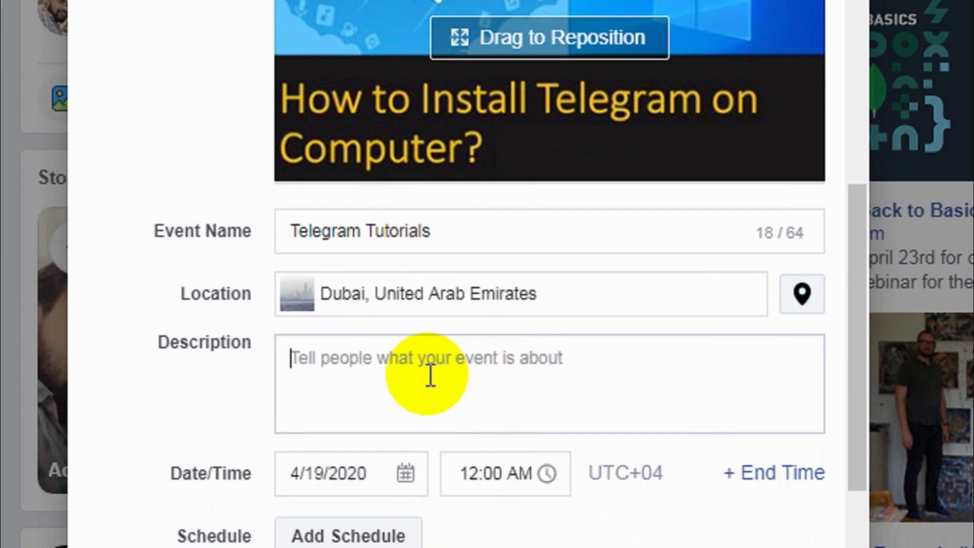
text(Tutorial a)
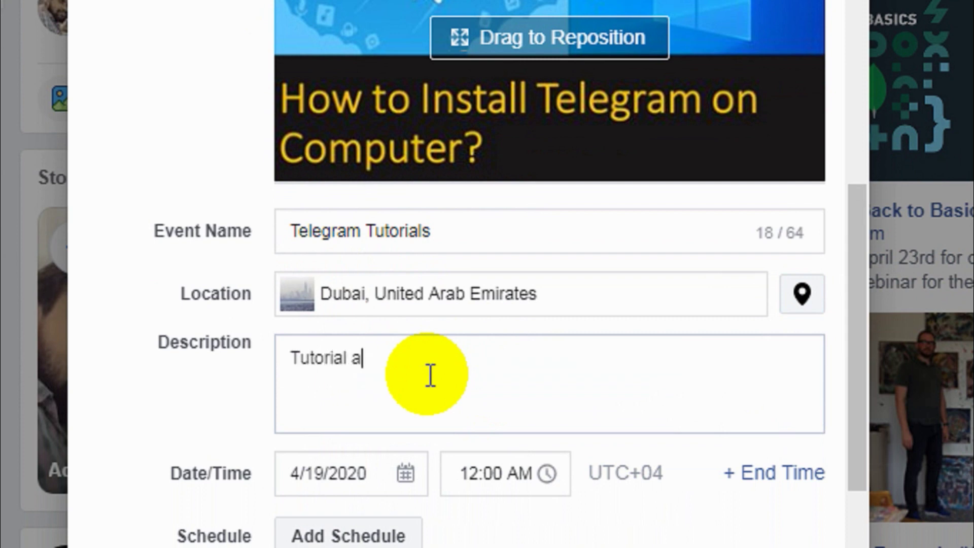
text(bout telegram app)
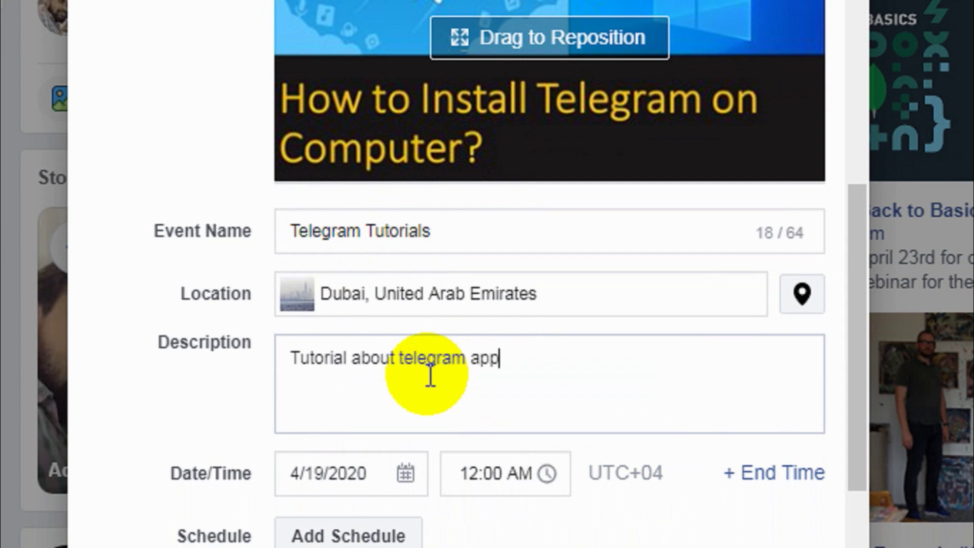
- Set the event's start to 4/22/2020 at 10:00 AM and add an end time
scroll(430, 375, down, 2)
click(337, 406)
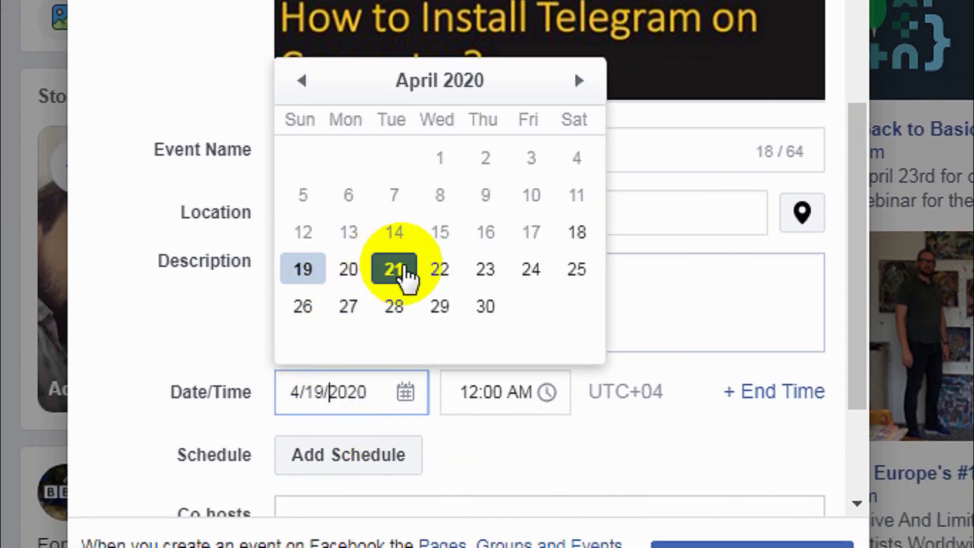
click(441, 276)
click(478, 391)
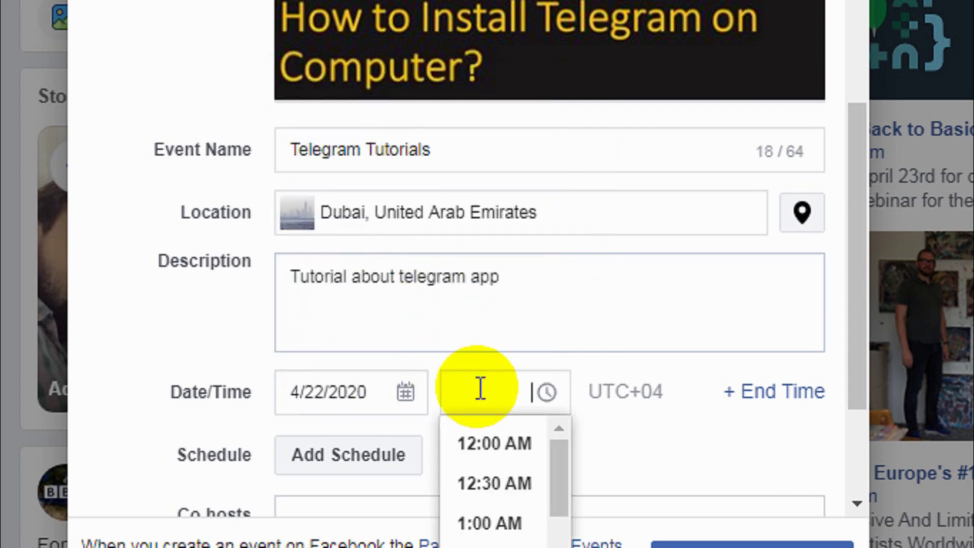
scroll(527, 421, down, 2)
mouse_move(556, 411)
mouse_down()
mouse_move(541, 463)
mouse_move(541, 422)
mouse_up()
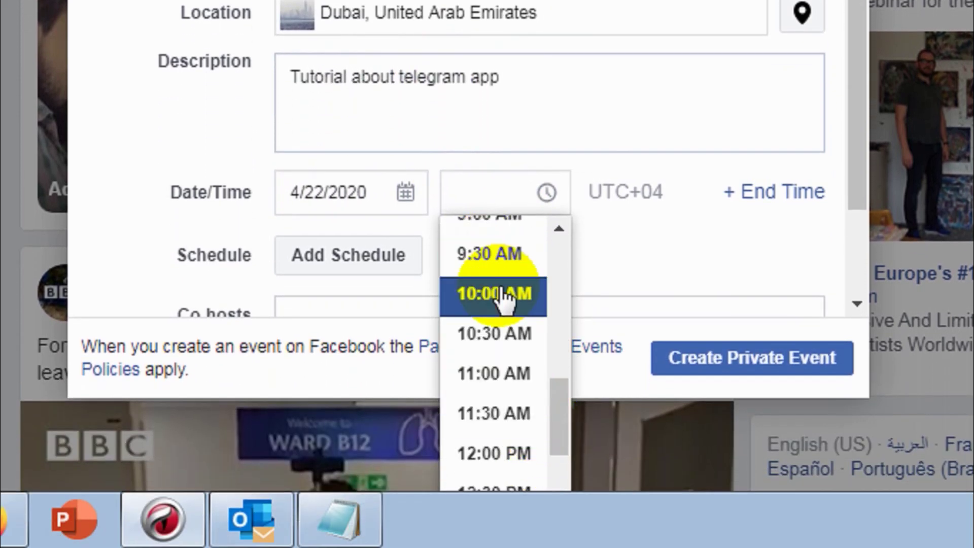
click(503, 295)
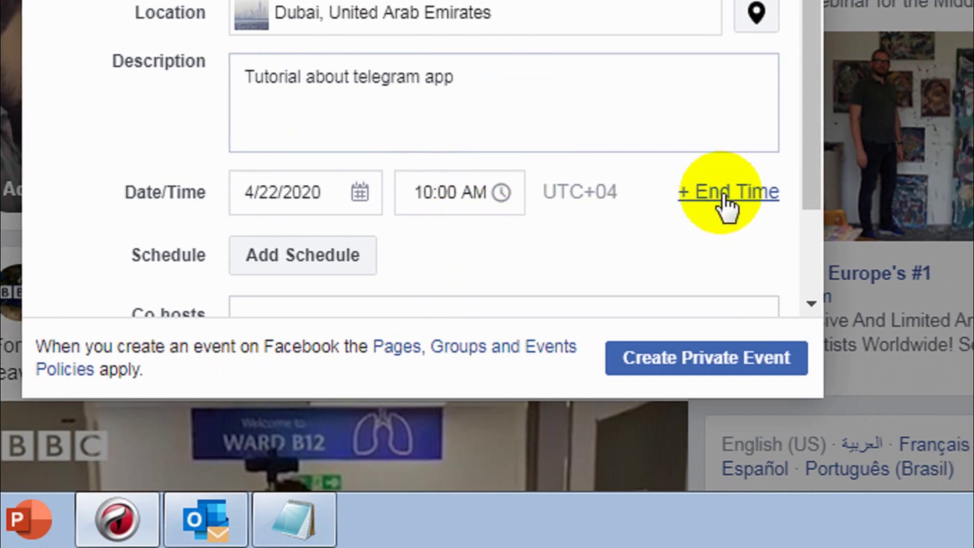
click(724, 198)
scroll(631, 236, down, 4)
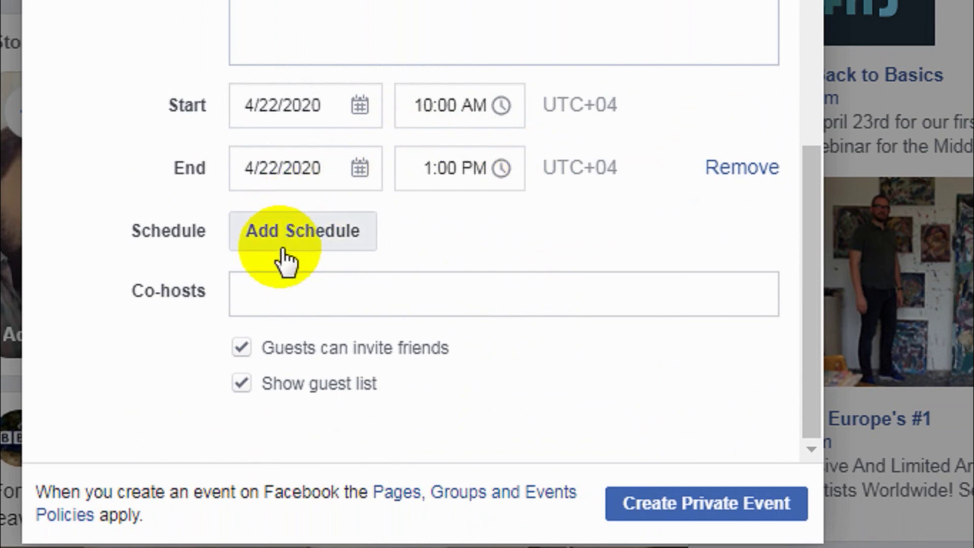
click(305, 232)
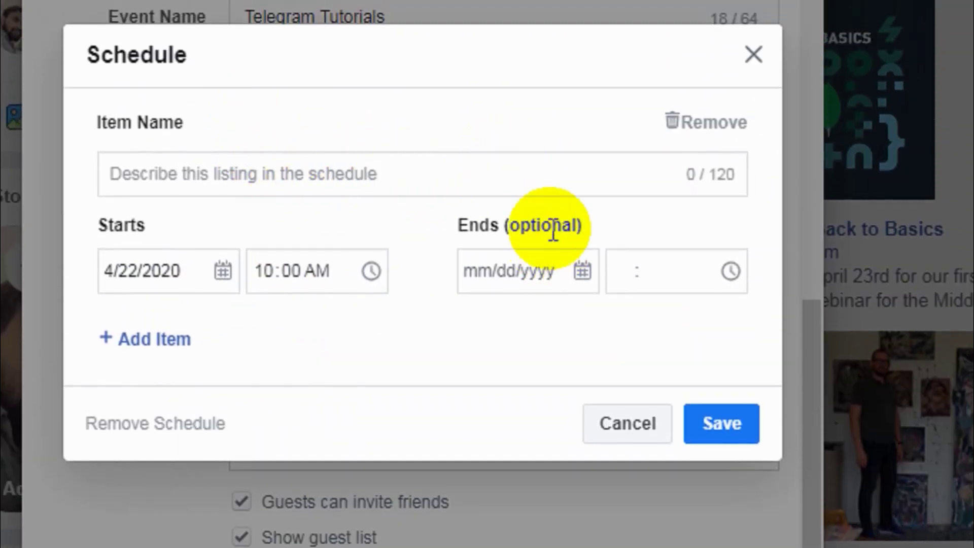
click(516, 278)
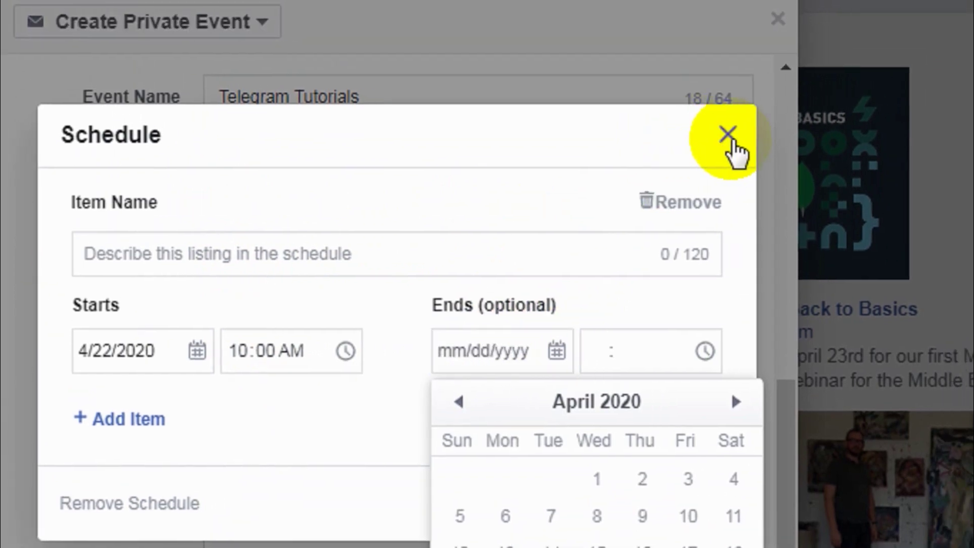
click(754, 56)
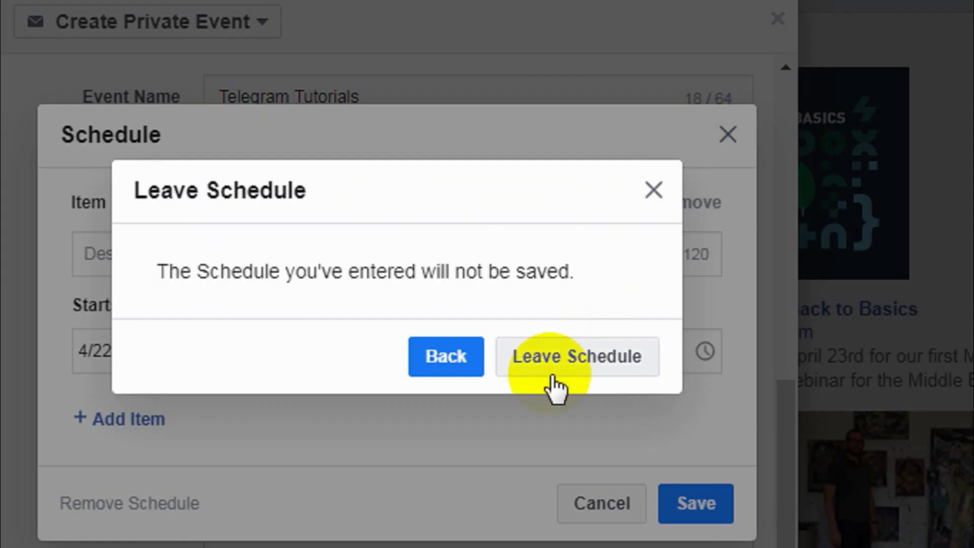
click(534, 355)
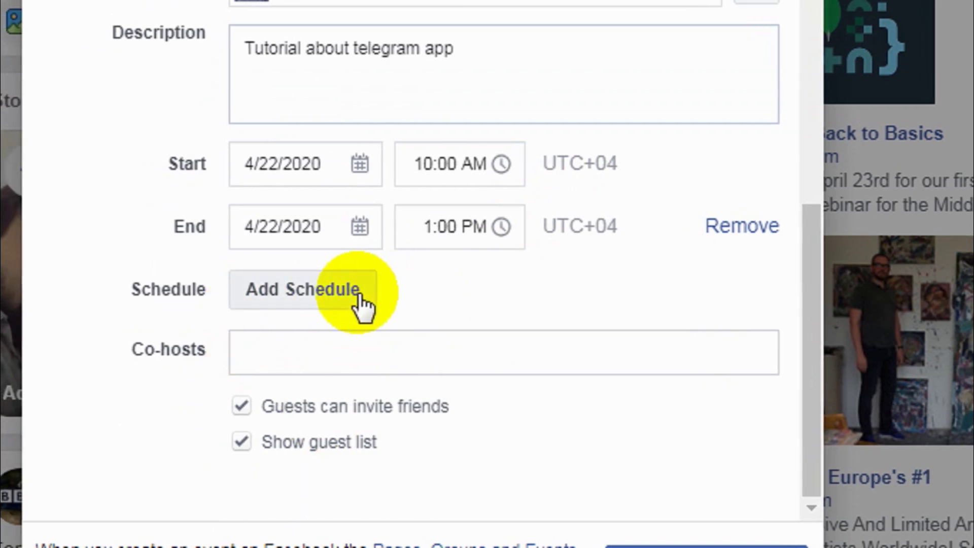
- Enter a person's name in the event's co-hosts field and clear it again
click(280, 350)
text(hammed)
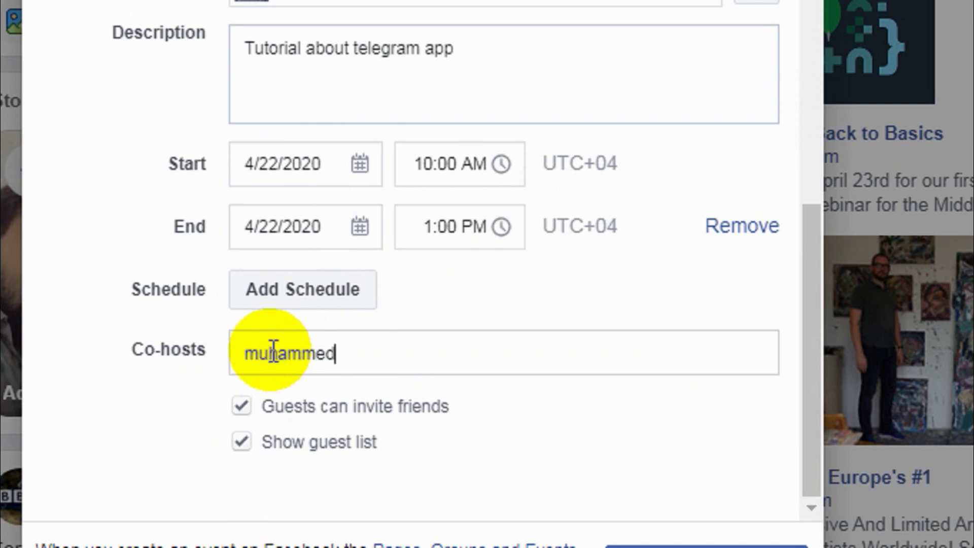
key(BackSpace)
key(BackSpace)
key(BackSpace)
key(BackSpace)
key(BackSpace)
key(BackSpace)
key(BackSpace)
key(BackSpace)
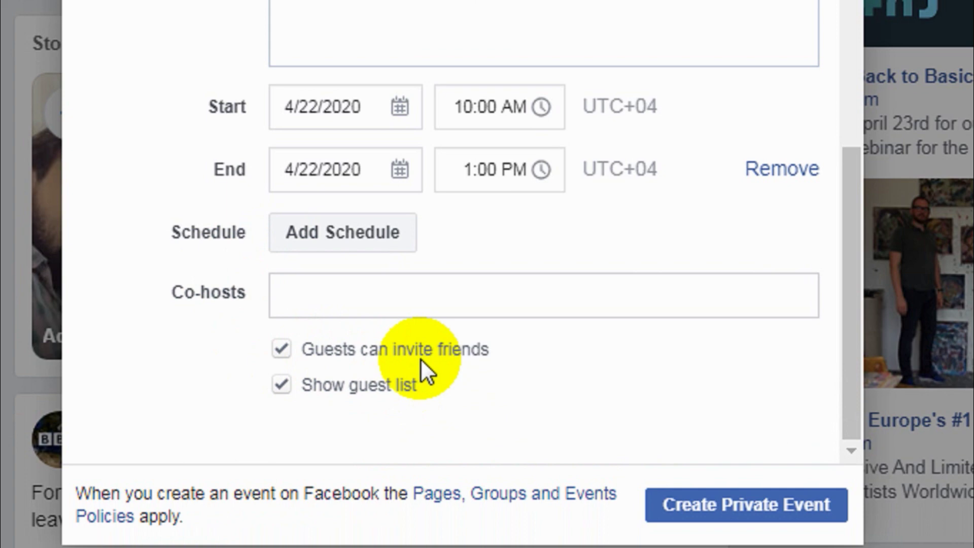
- Turn the options for guests inviting friends and showing the guest list off and back on
click(421, 356)
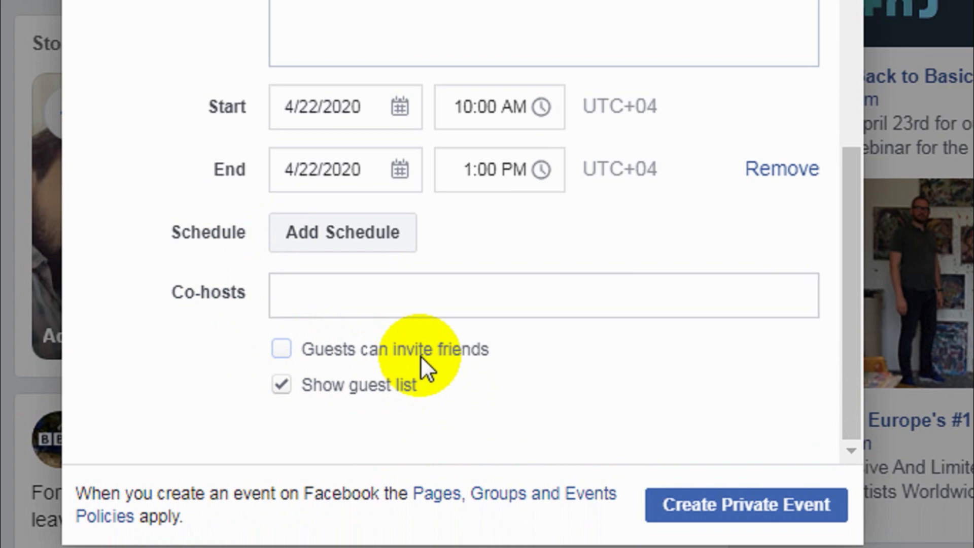
click(420, 355)
click(382, 387)
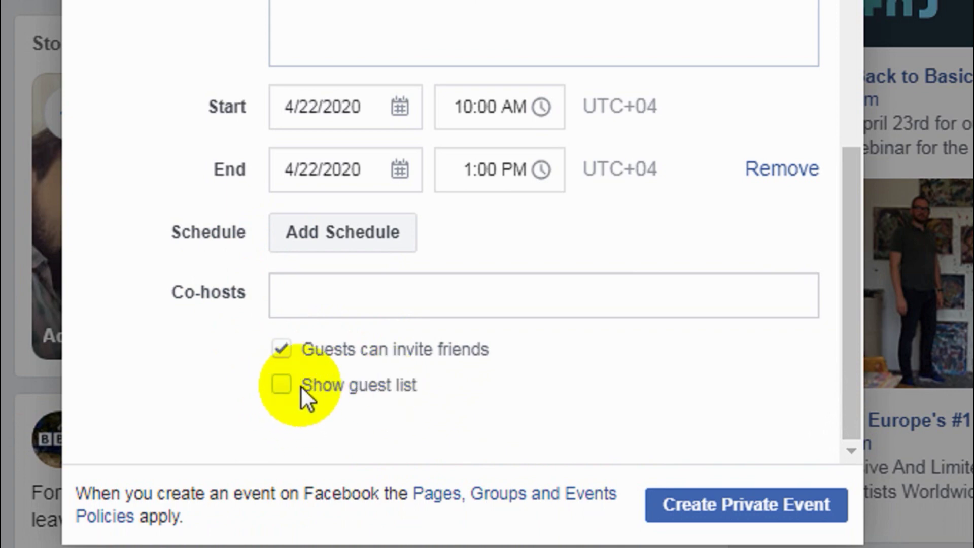
click(278, 384)
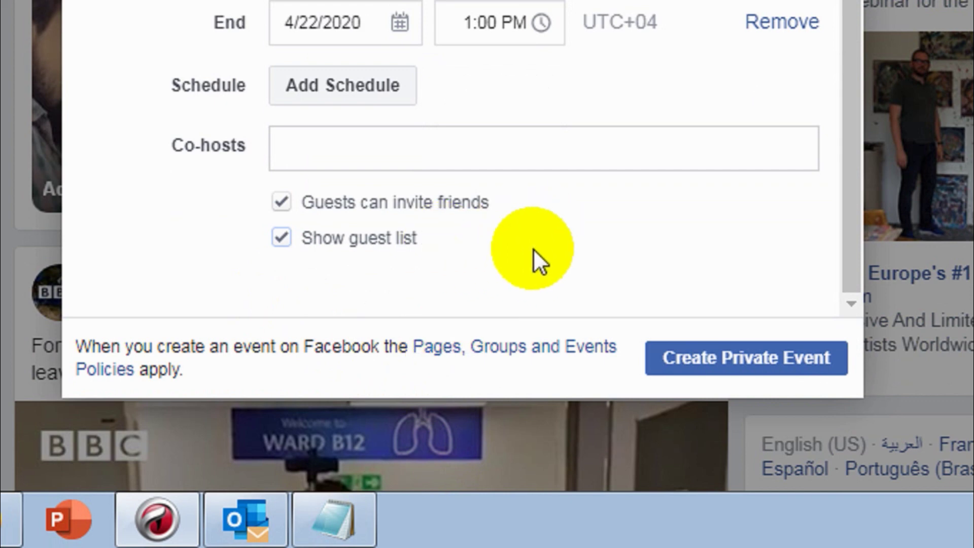
- Create the private event and dismiss the COVID-19 information notice on its page
click(729, 364)
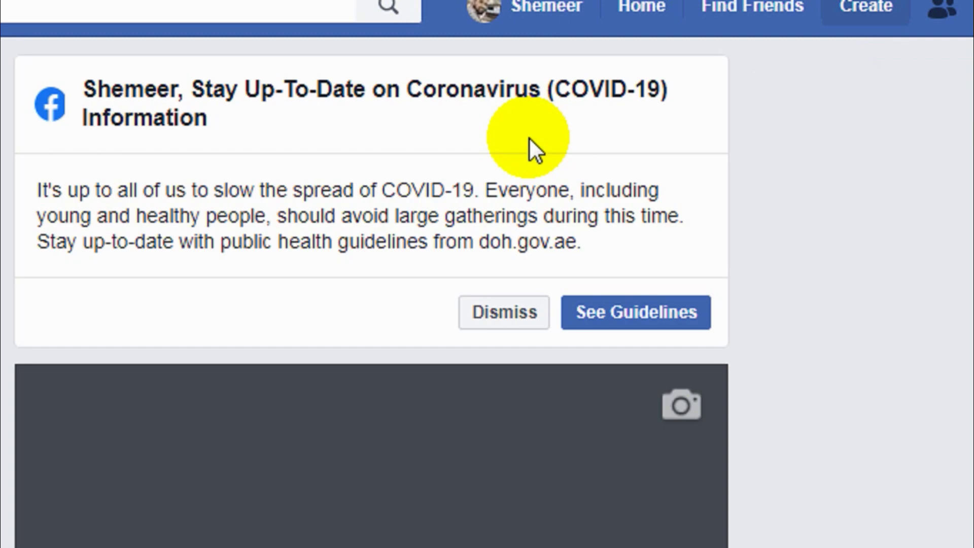
click(516, 429)
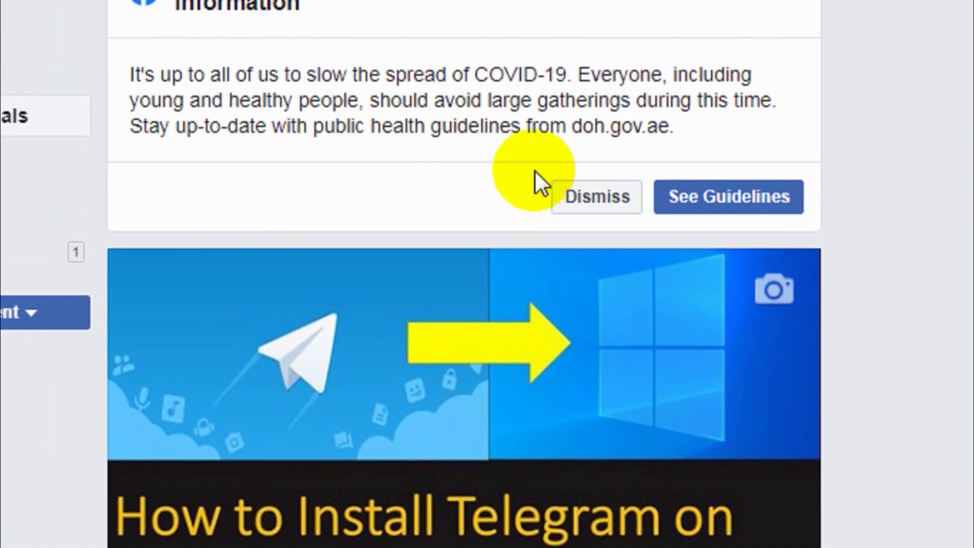
scroll(535, 170, up, 2)
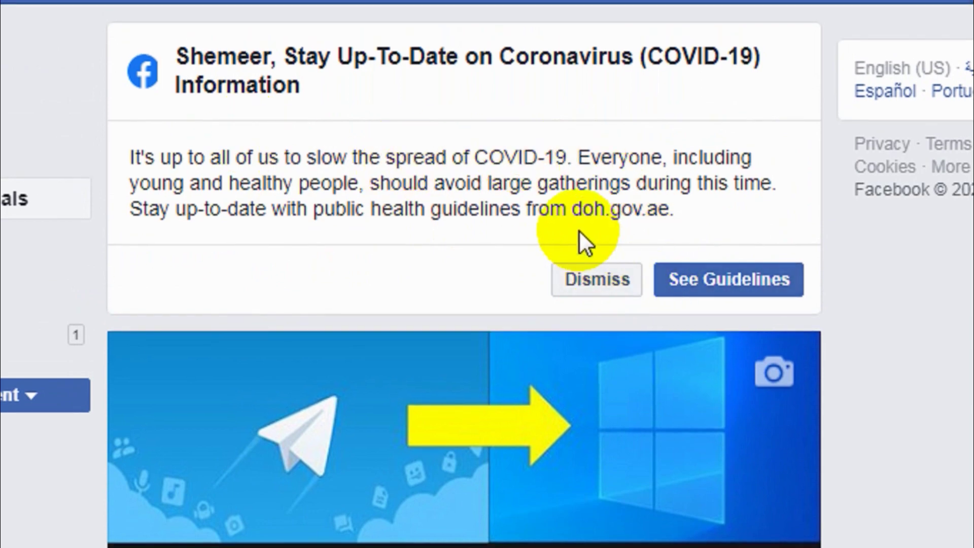
click(598, 282)
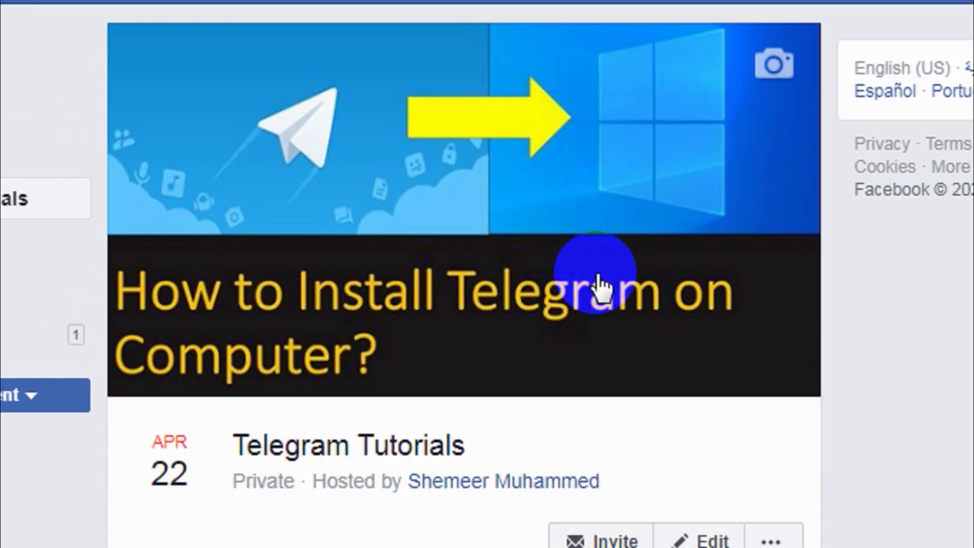
- Review the created event's details, and open and close its friend invitation dialog
scroll(578, 421, down, 8)
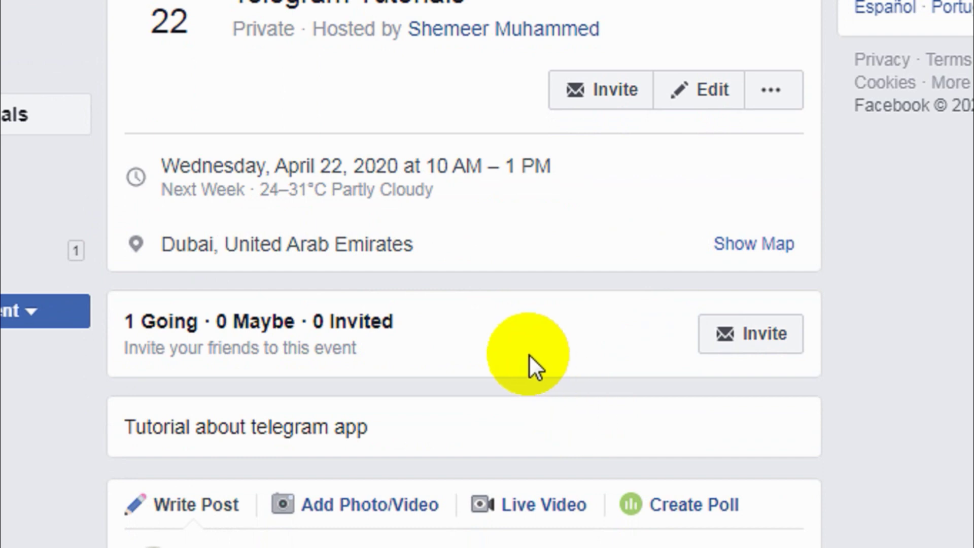
scroll(528, 362, up, 3)
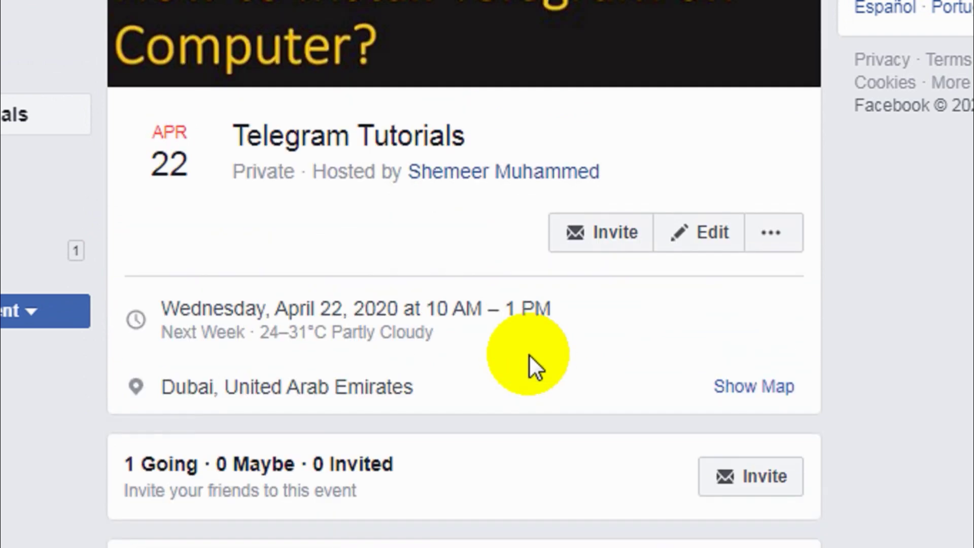
click(624, 233)
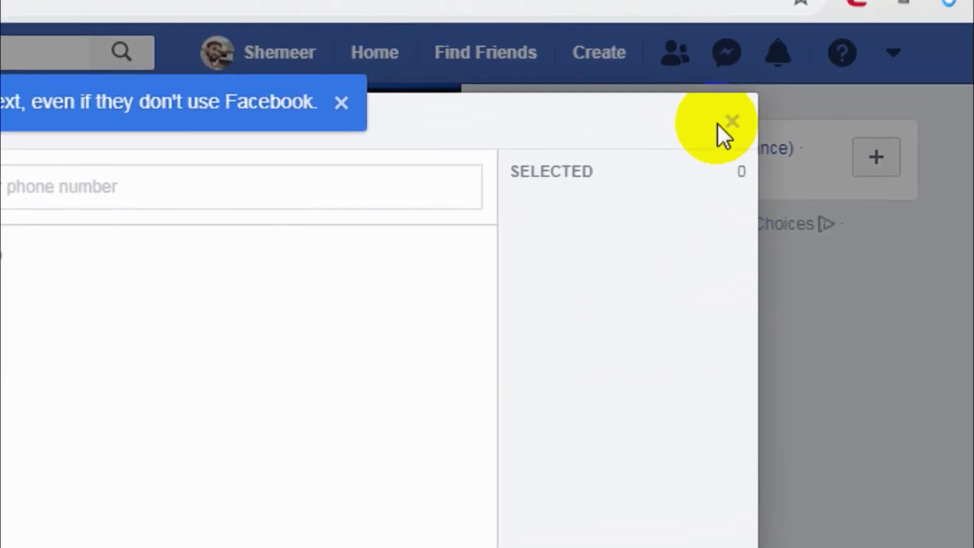
click(732, 121)
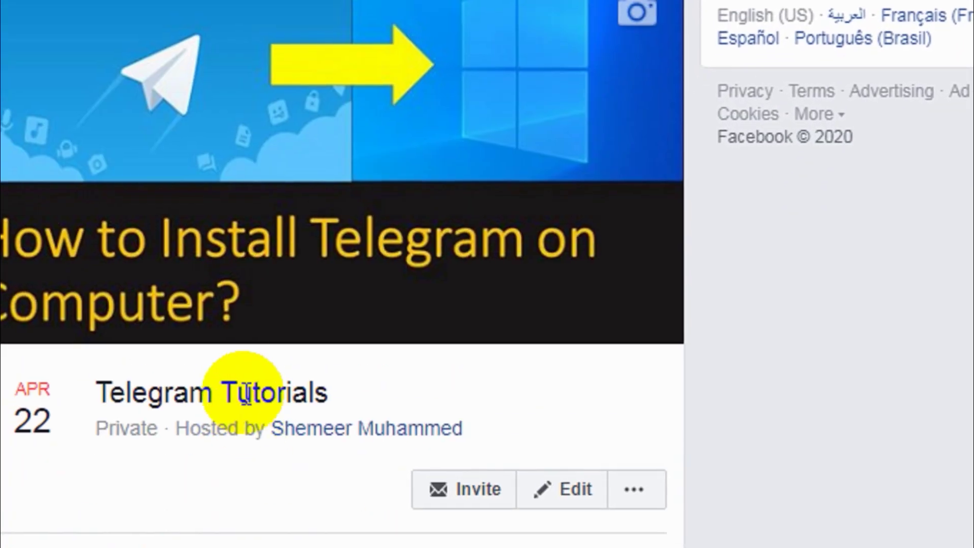
- Start creating a public event and dismiss the tip about using video
click(250, 348)
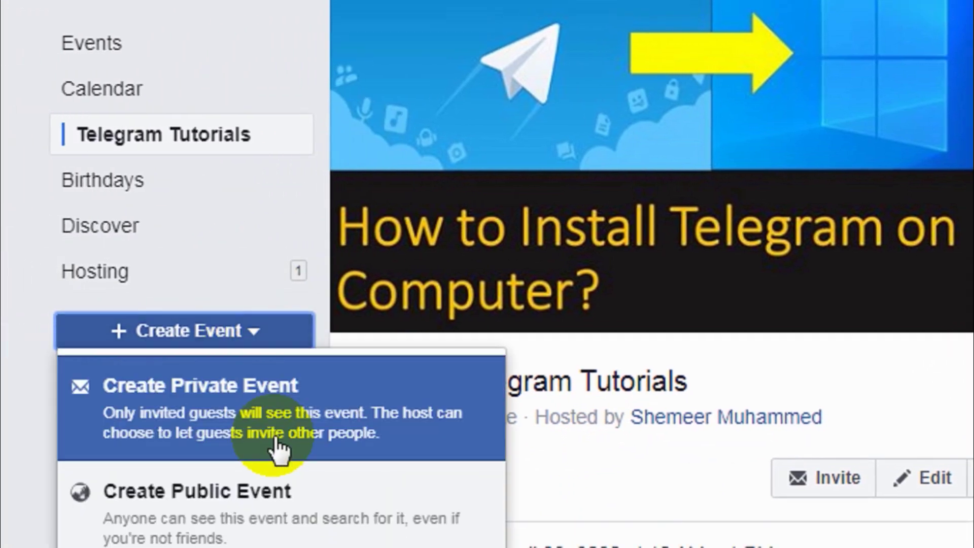
click(278, 494)
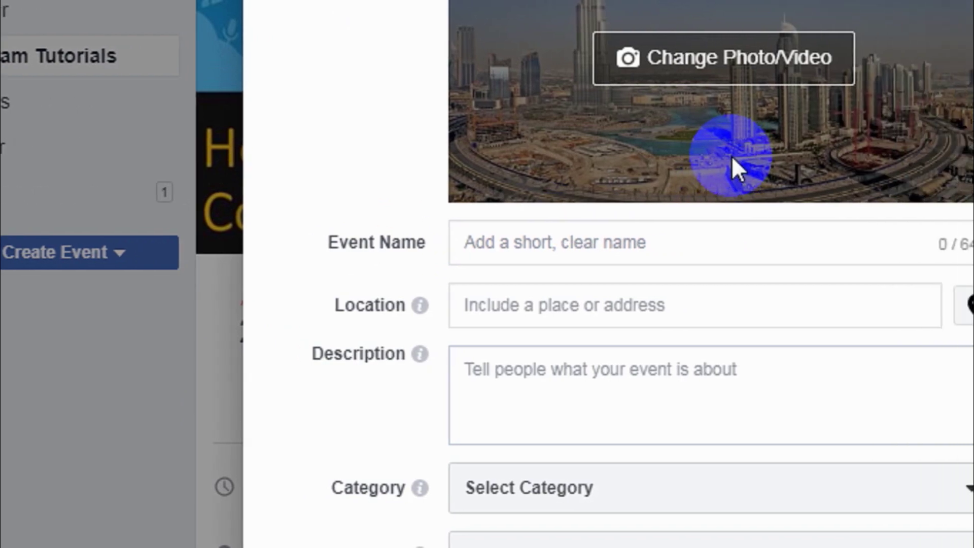
scroll(731, 156, up, 5)
scroll(731, 156, down, 5)
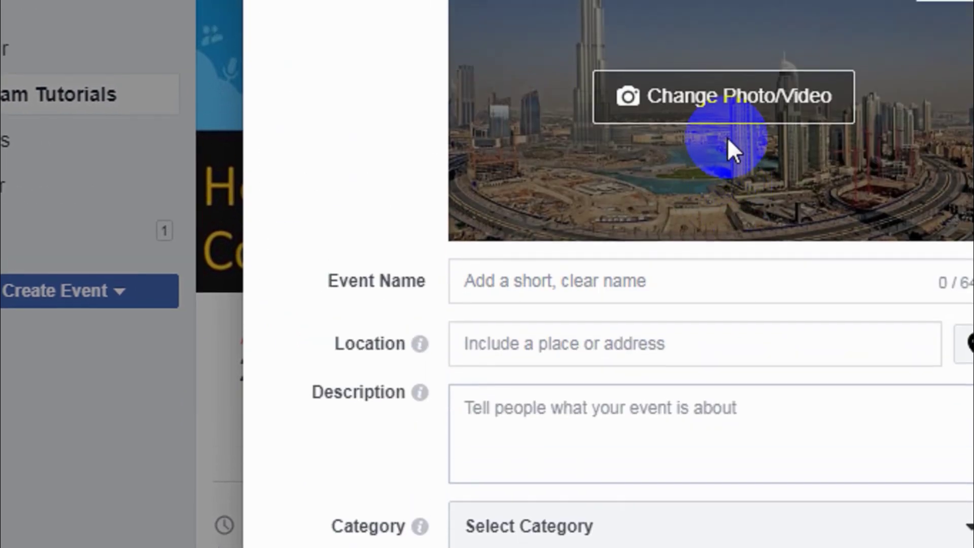
scroll(727, 140, up, 5)
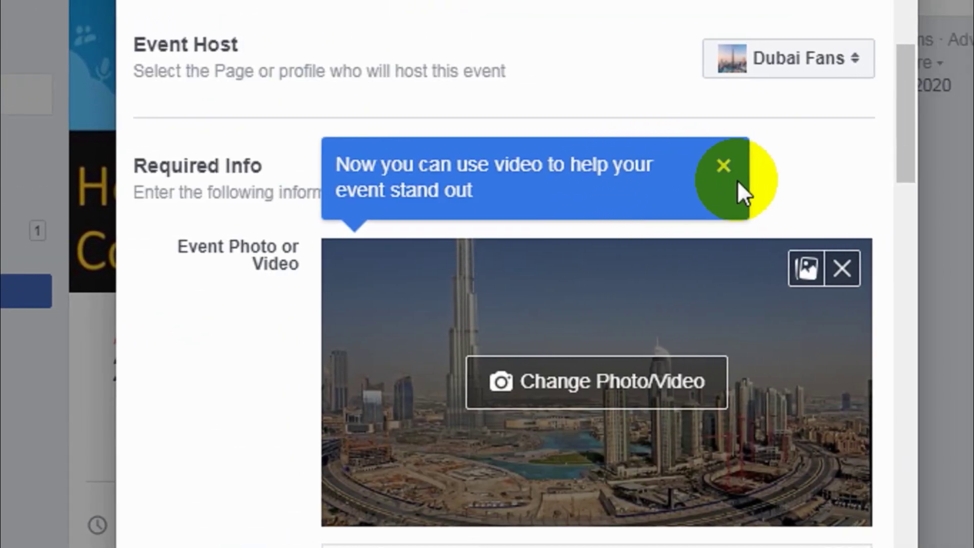
click(722, 161)
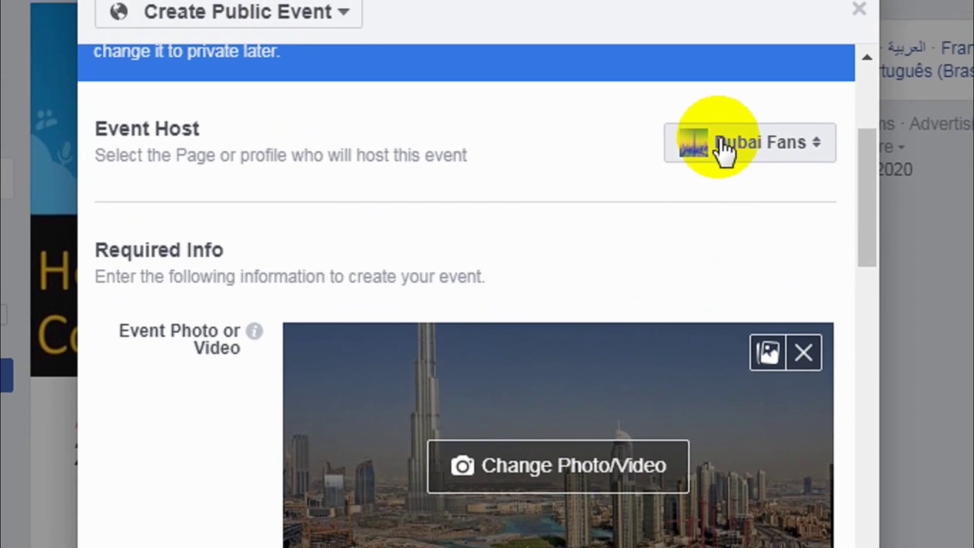
- Switch the event host to the personal profile and back to the Dubai Fans page, cancelling the photo upload in between
click(722, 147)
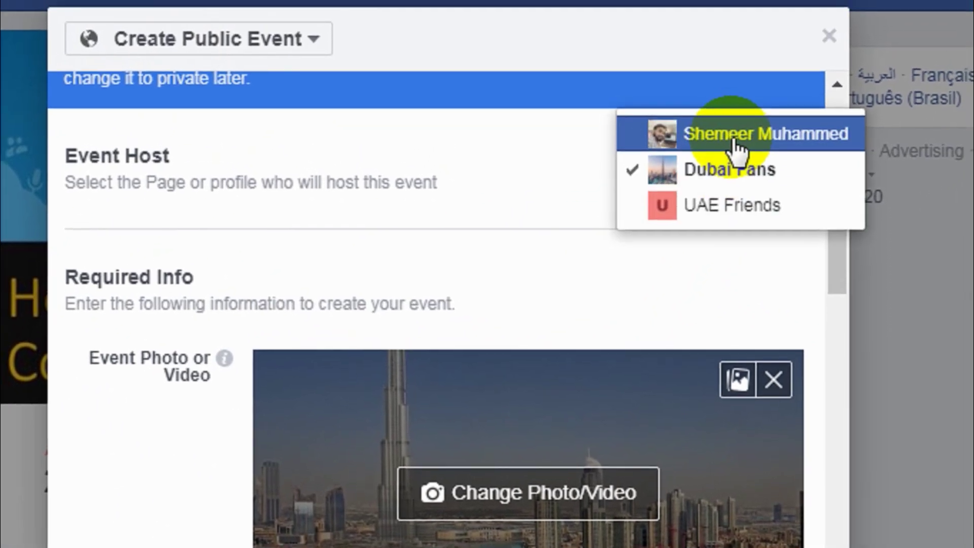
click(733, 140)
scroll(508, 243, down, 3)
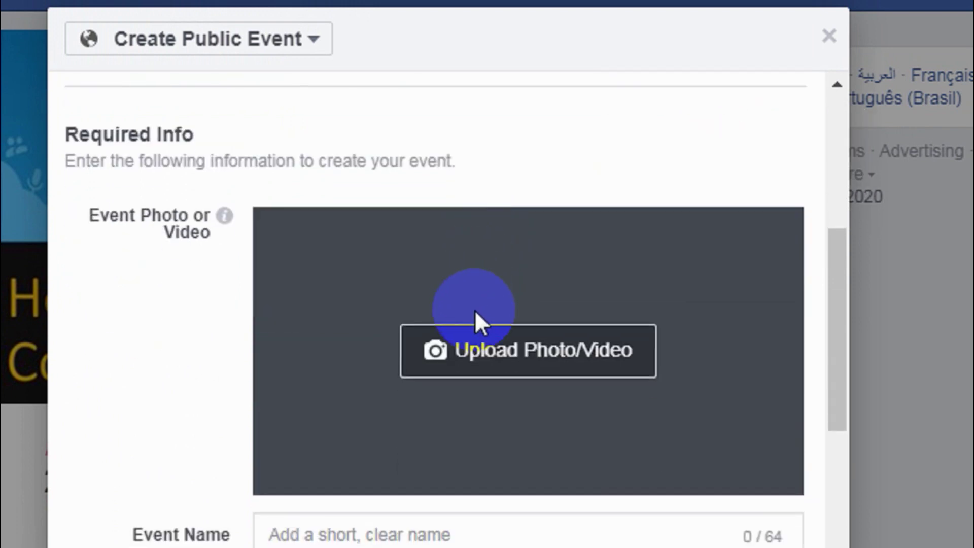
click(490, 361)
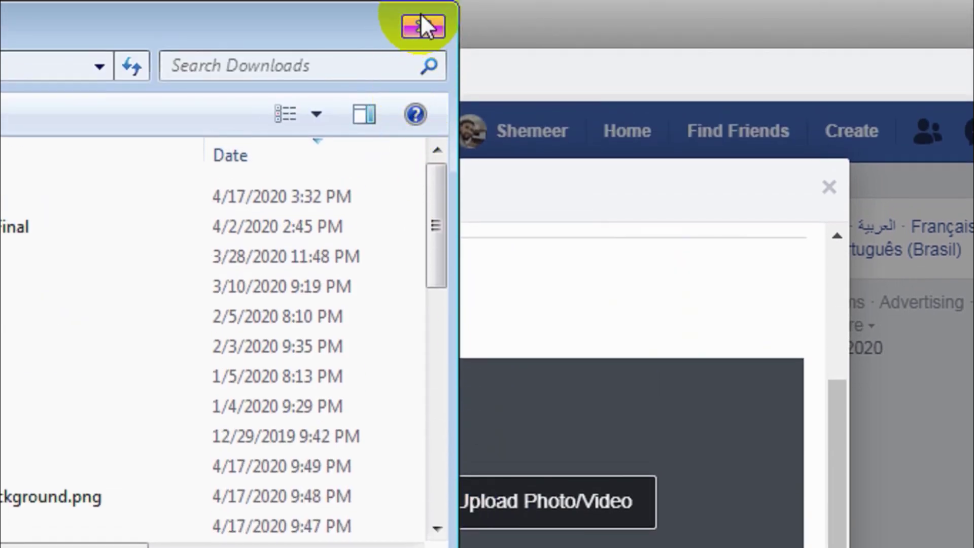
click(422, 21)
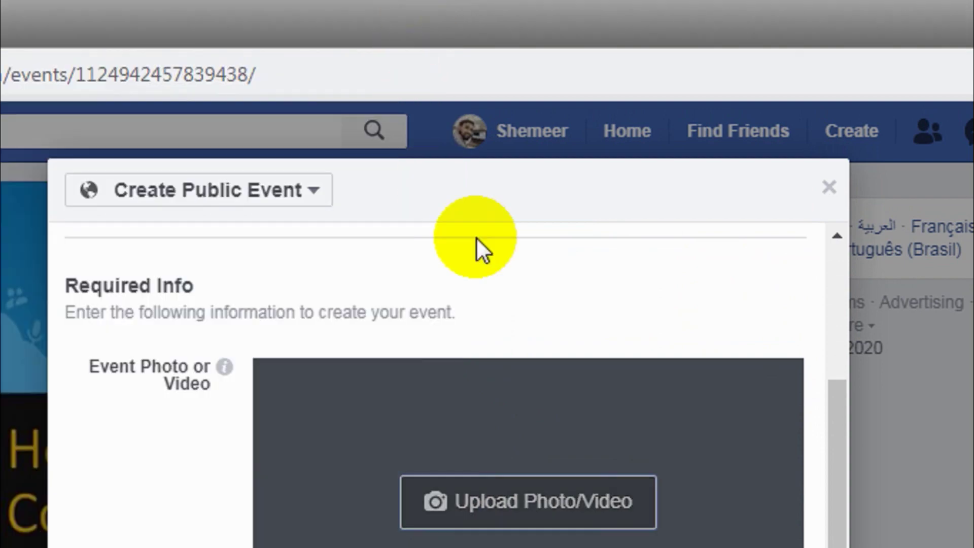
scroll(550, 331, up, 5)
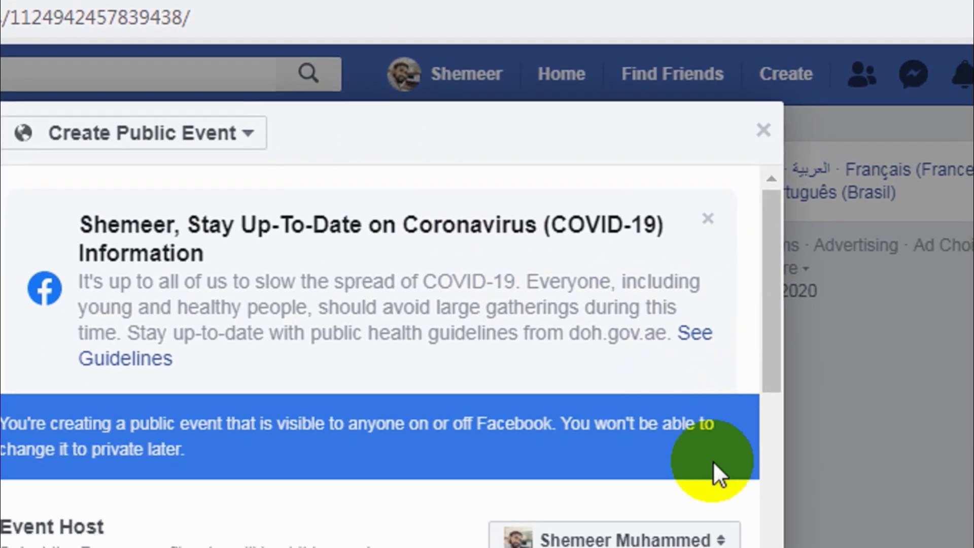
click(680, 539)
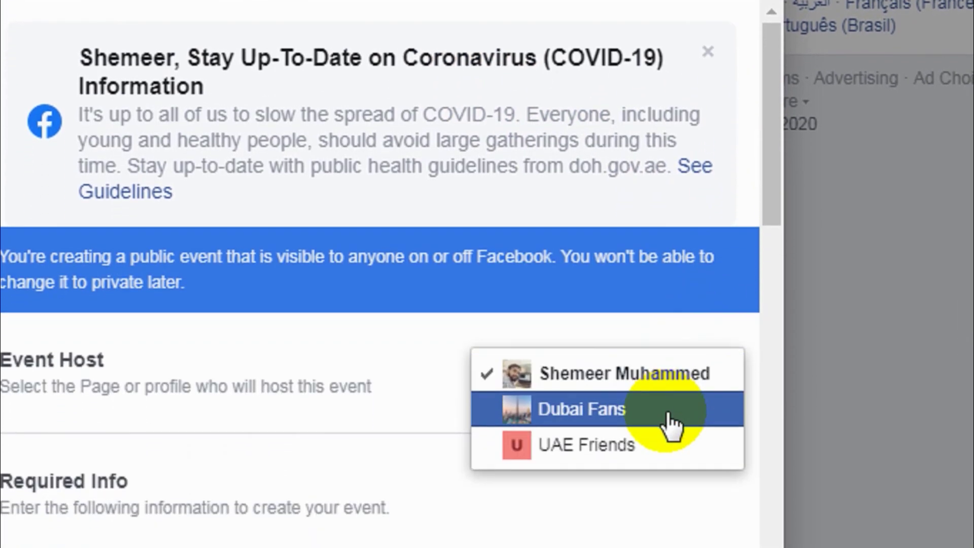
click(666, 412)
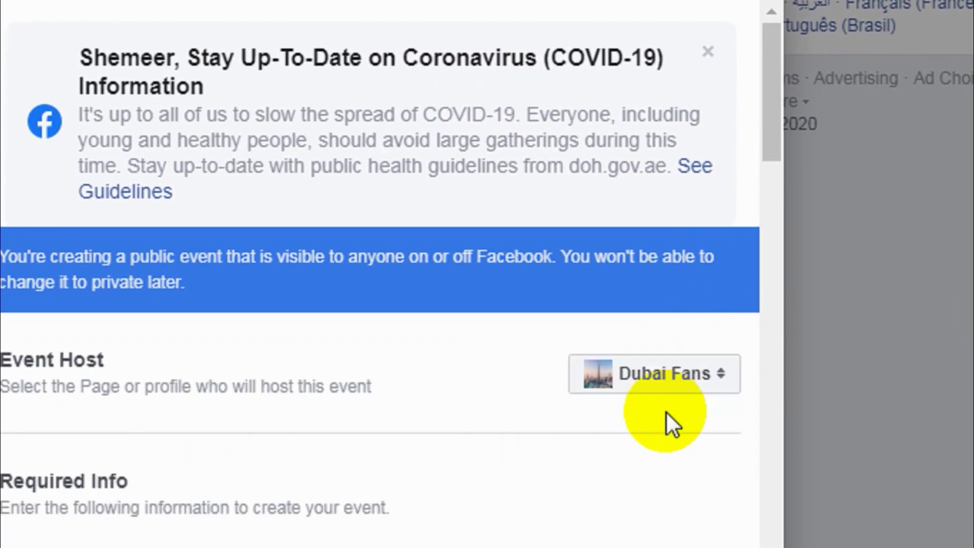
- Enter "Dubai Tutorials" as the public event's name
scroll(654, 413, down, 6)
scroll(496, 381, down, 3)
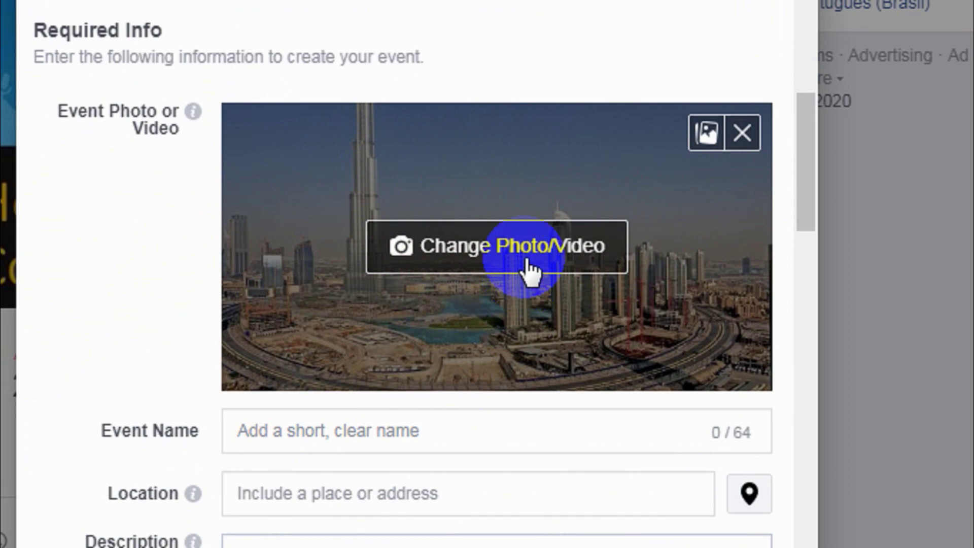
scroll(530, 268, down, 5)
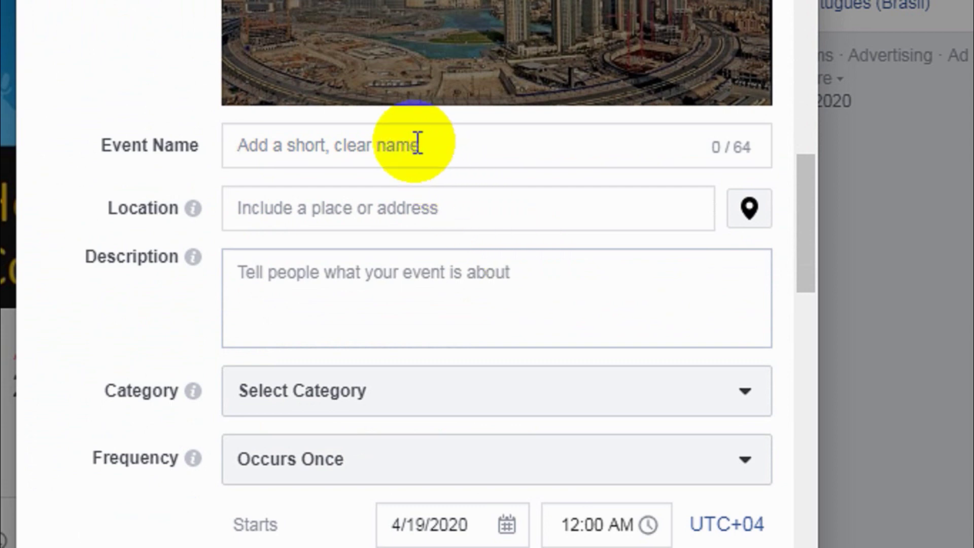
text(Dubai Tutorials)
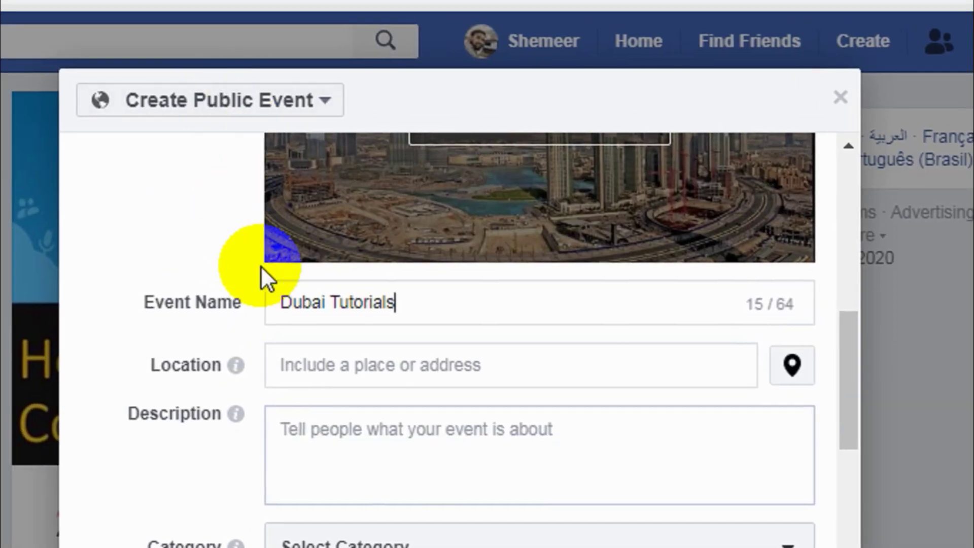
- Set the public event's location to "Dubai, United Arab Emirates - UAE"
click(332, 223)
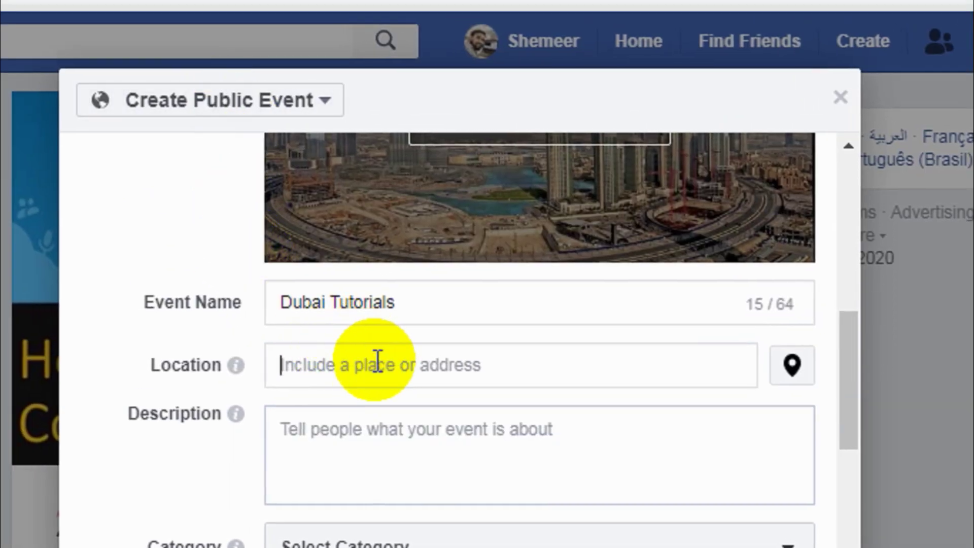
text(dubai)
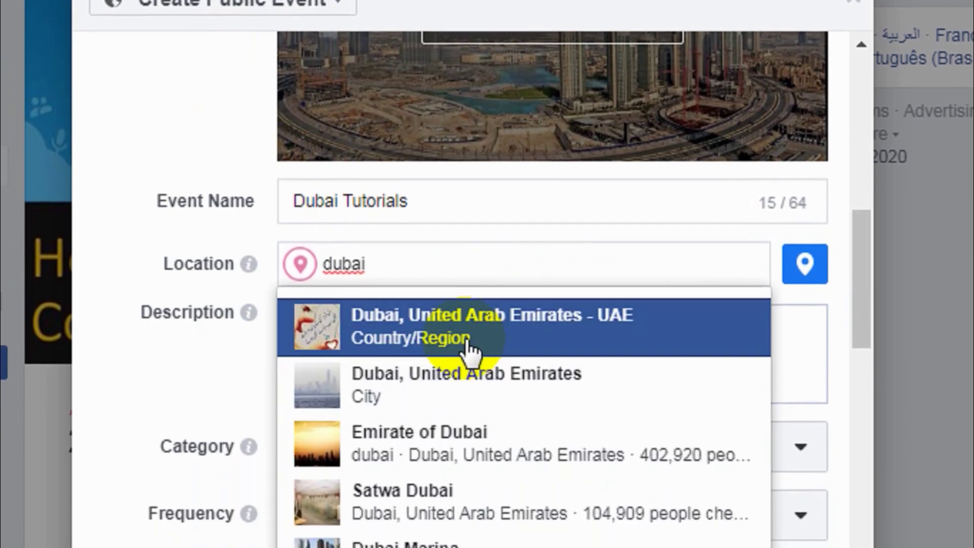
click(460, 435)
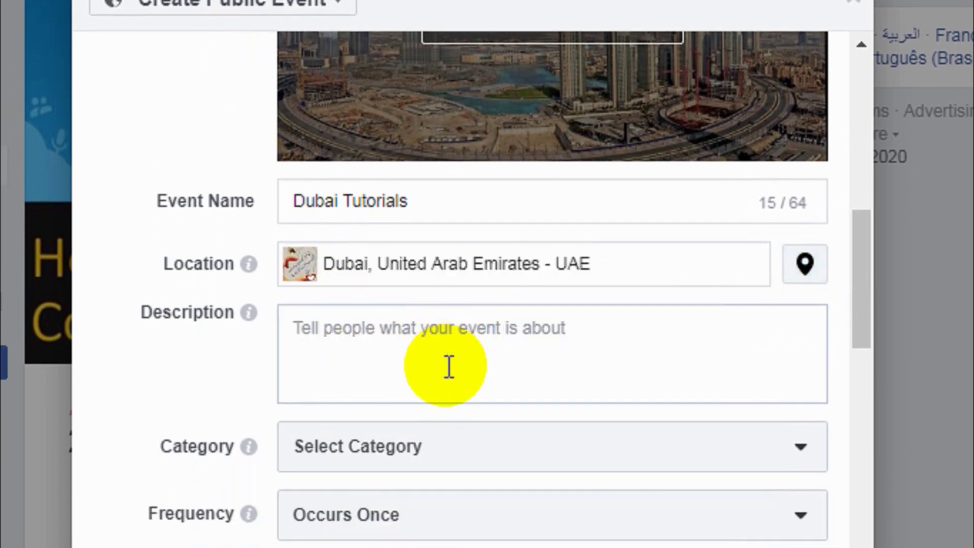
- Copy the event name "Dubai Tutorials" into the description
drag(474, 220, 51, 178)
key(ctrl+c)
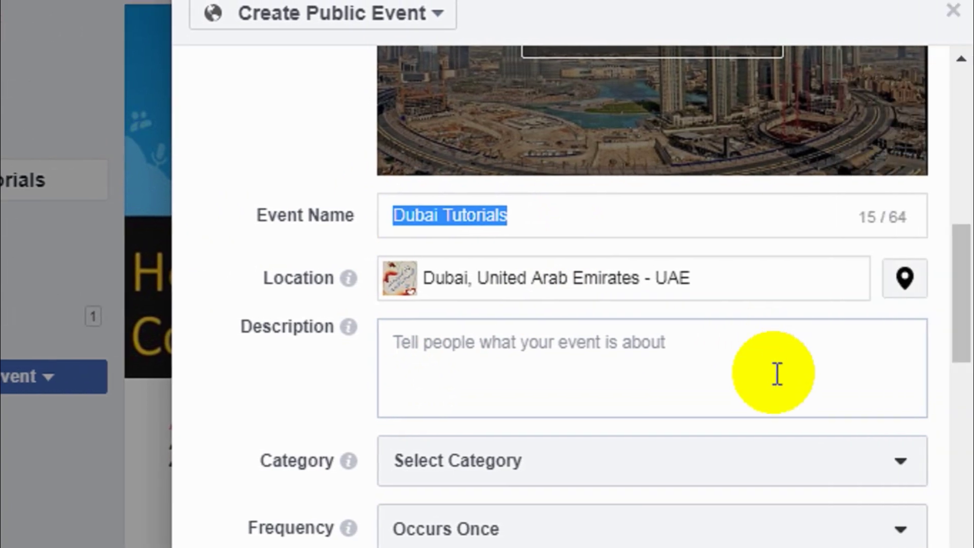
click(802, 366)
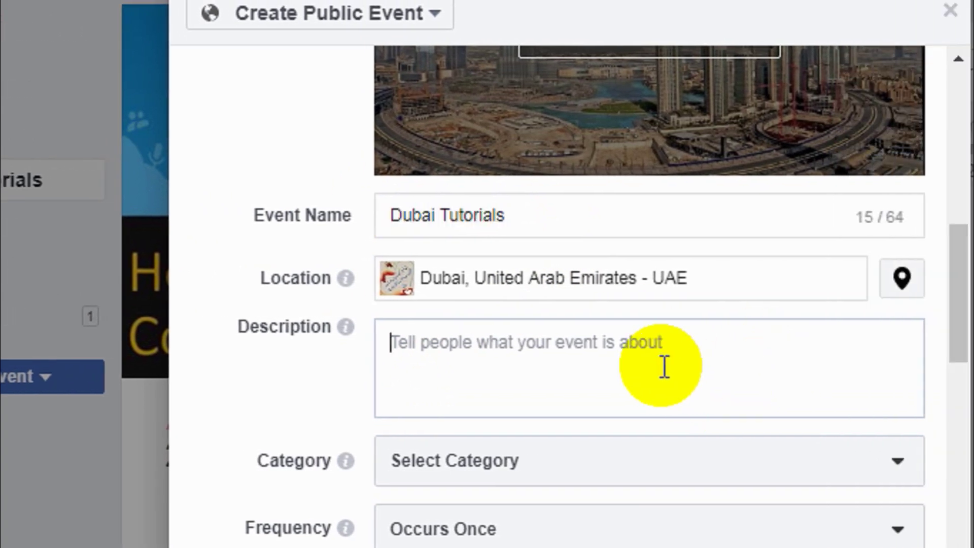
key(ctrl+v)
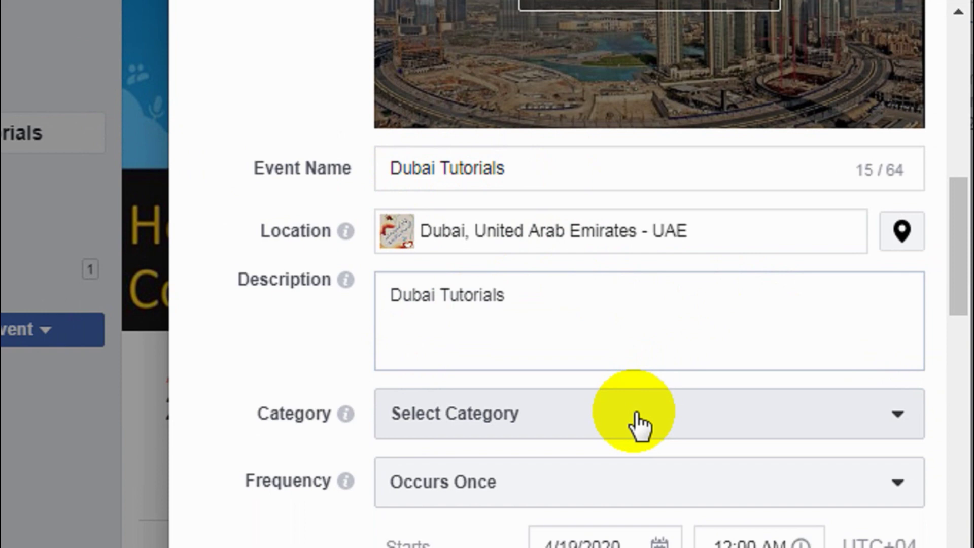
- Set the public event's category to Art and its frequency to Custom
click(631, 422)
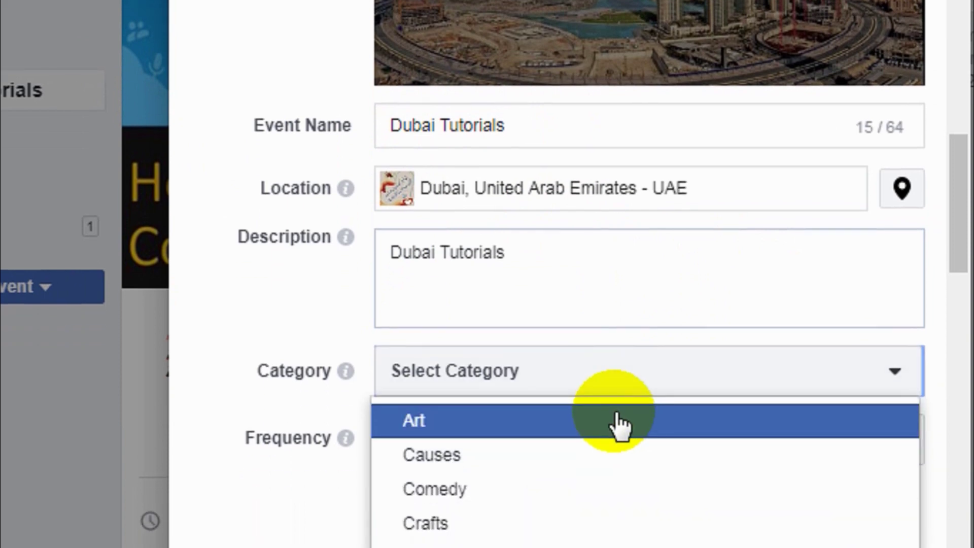
click(616, 419)
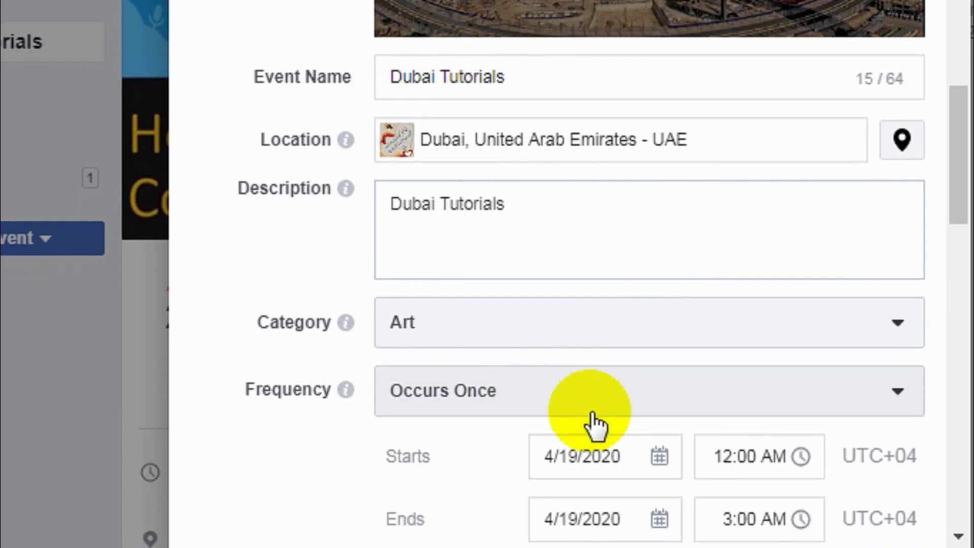
click(595, 422)
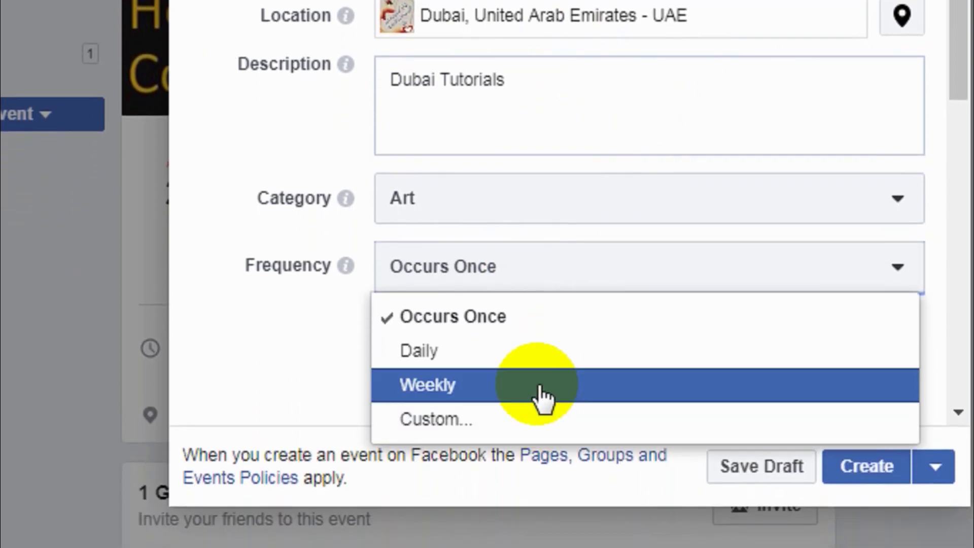
click(522, 416)
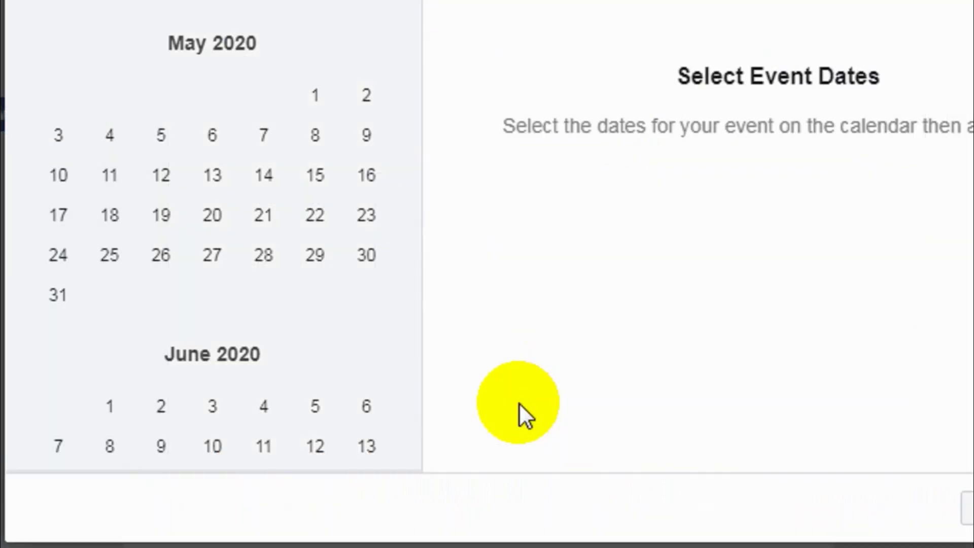
- Select April 24 and April 25, 2020 as the custom event dates
click(314, 107)
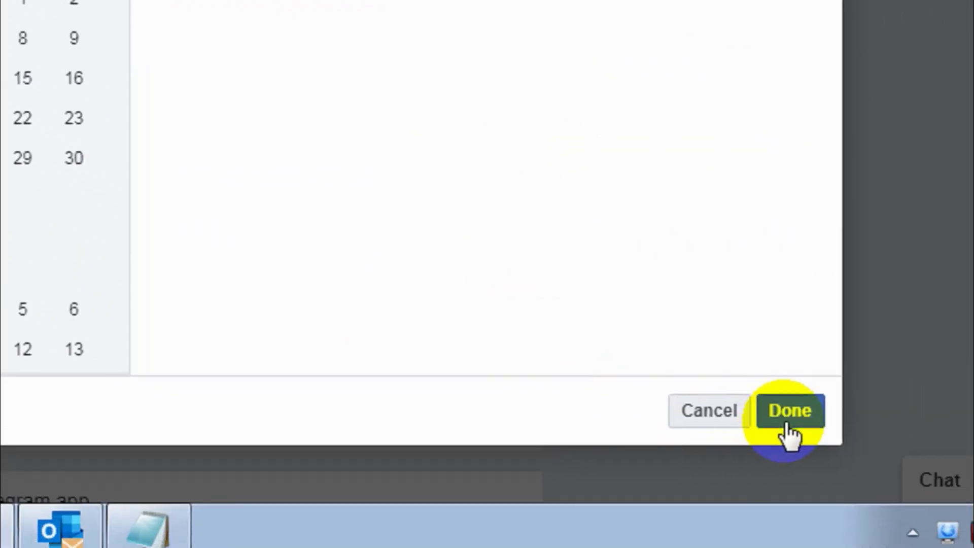
click(789, 412)
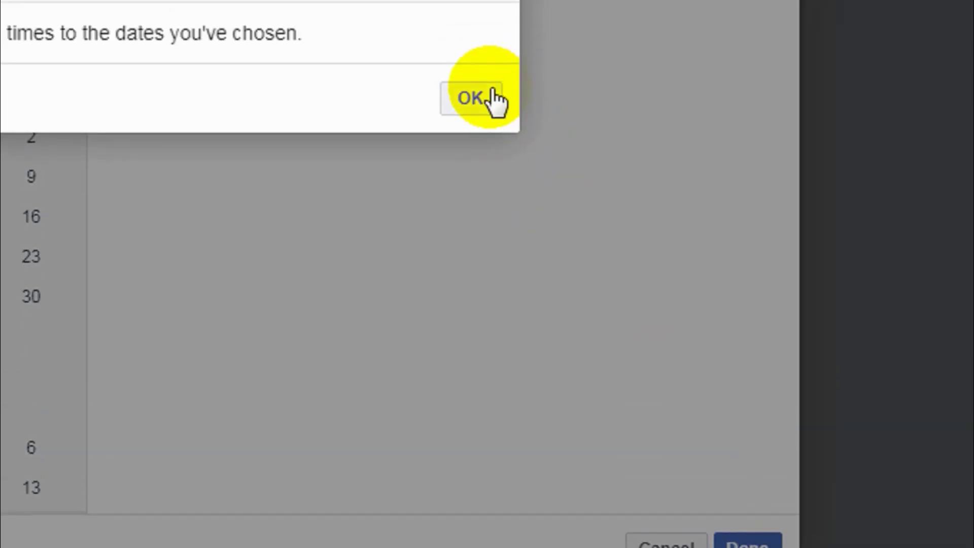
click(482, 145)
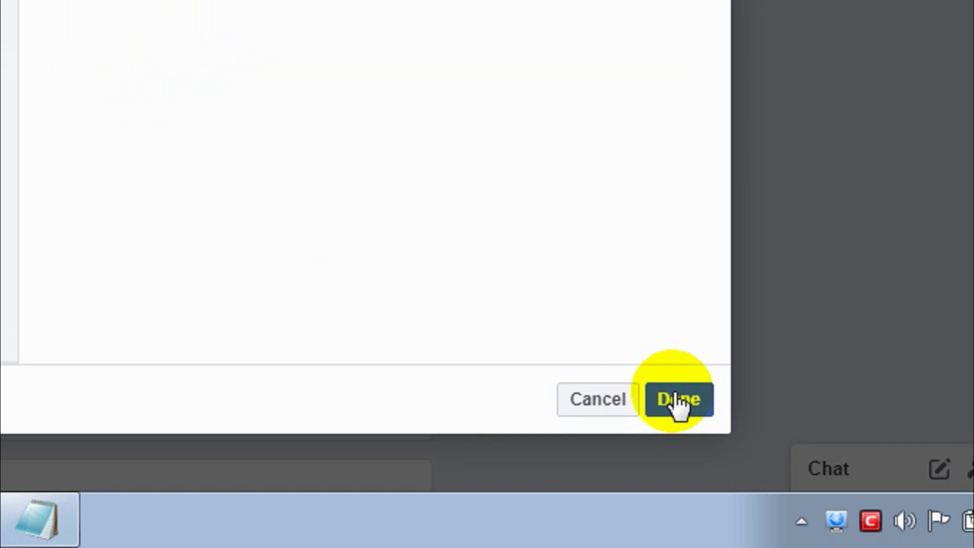
click(678, 398)
click(404, 136)
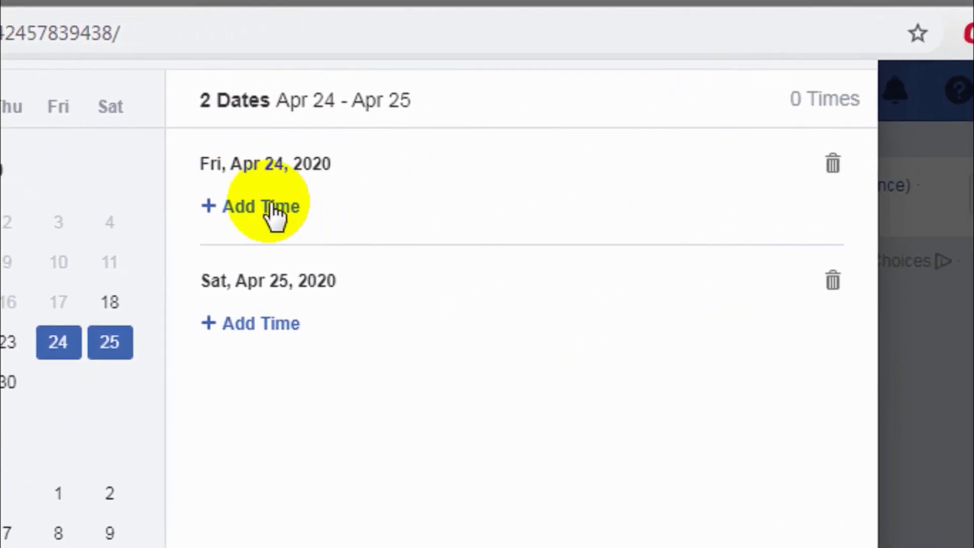
- Add a 4:00 PM to 6:00 PM time slot to Friday, April 24, 2020
click(285, 207)
click(269, 336)
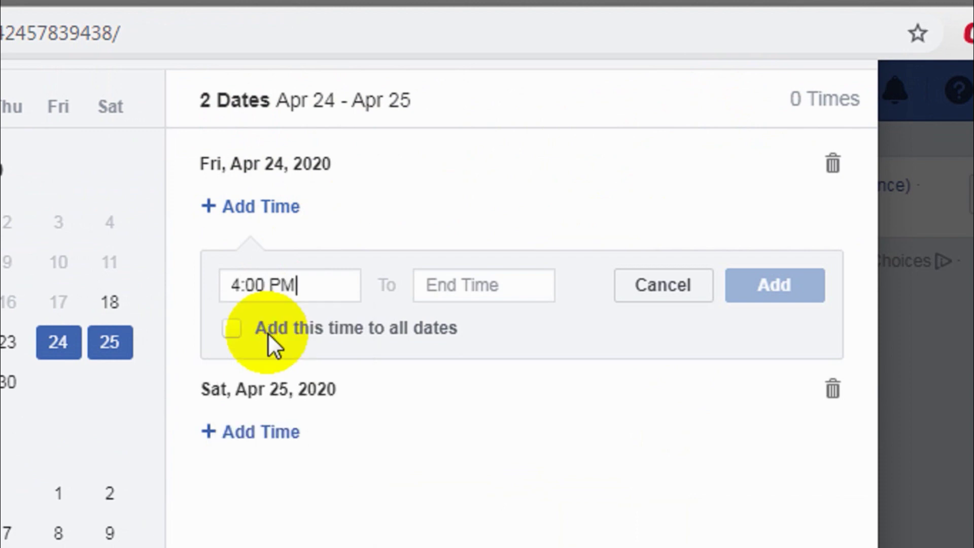
click(458, 278)
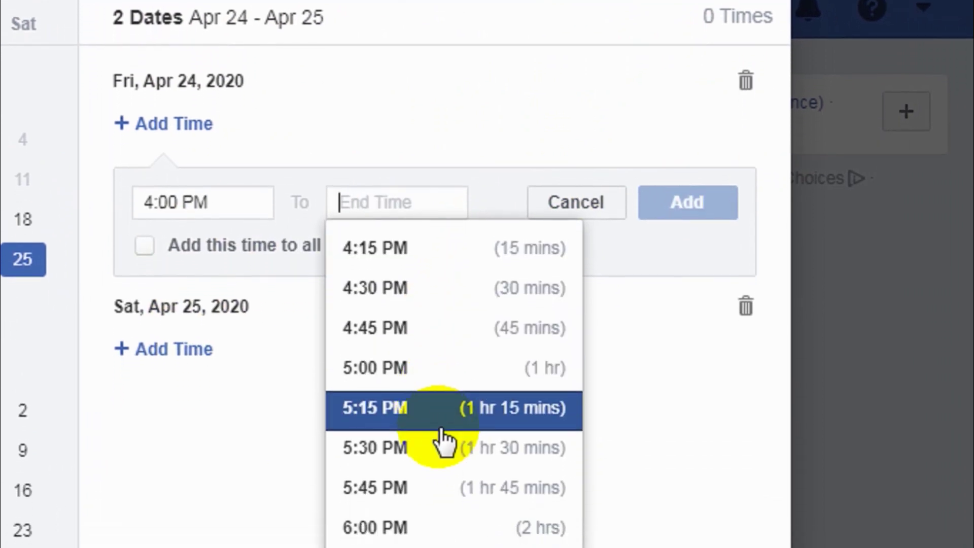
click(458, 416)
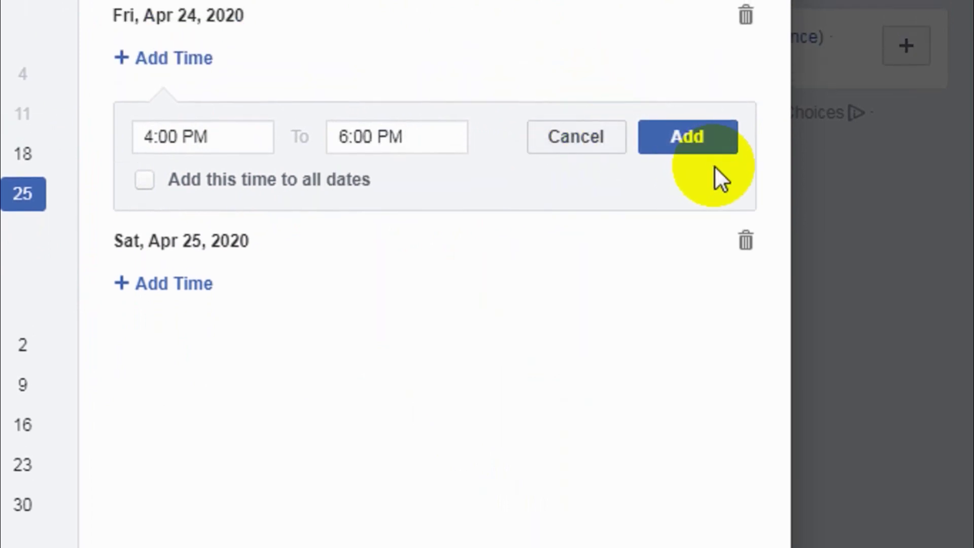
click(684, 132)
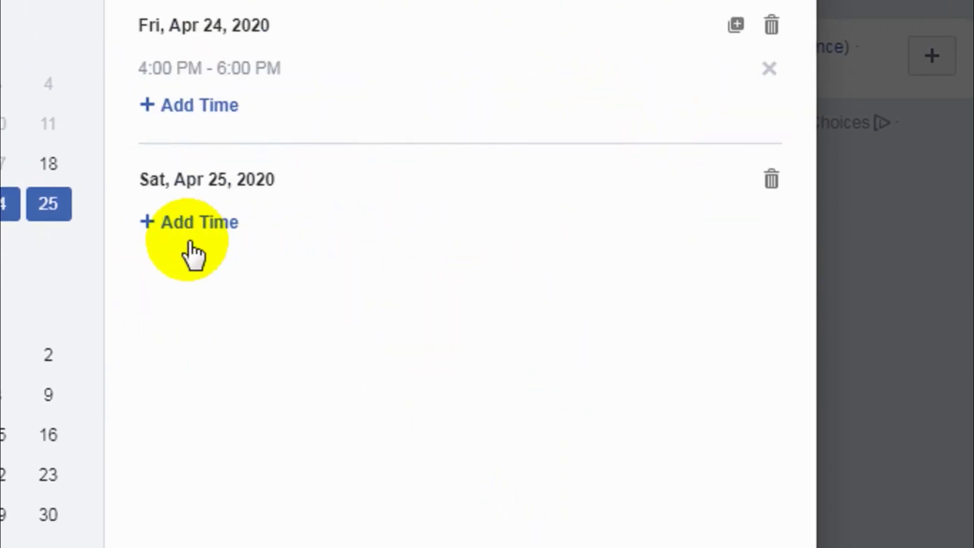
- Add a 4:00 PM to 6:00 PM time slot to Saturday, April 25, 2020, and save the custom schedule
click(162, 213)
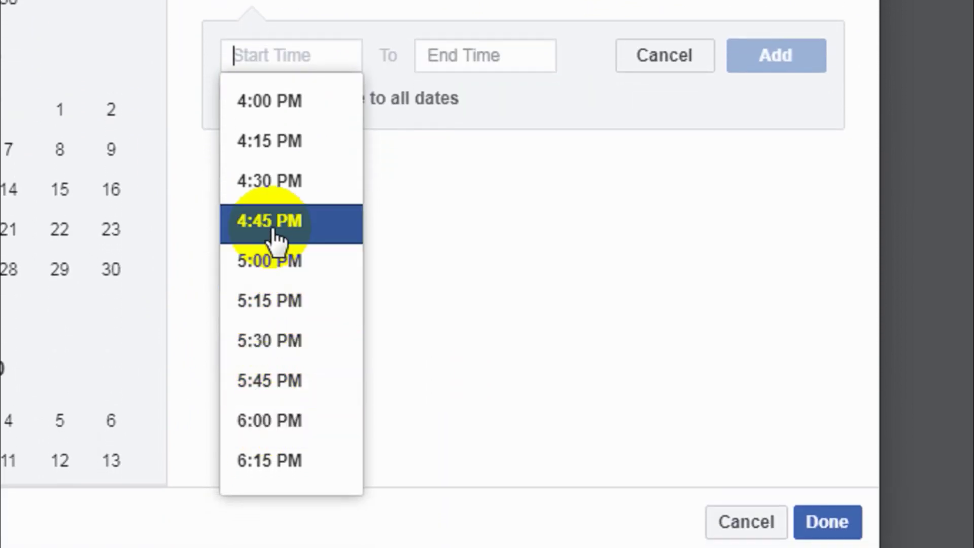
click(276, 125)
click(507, 75)
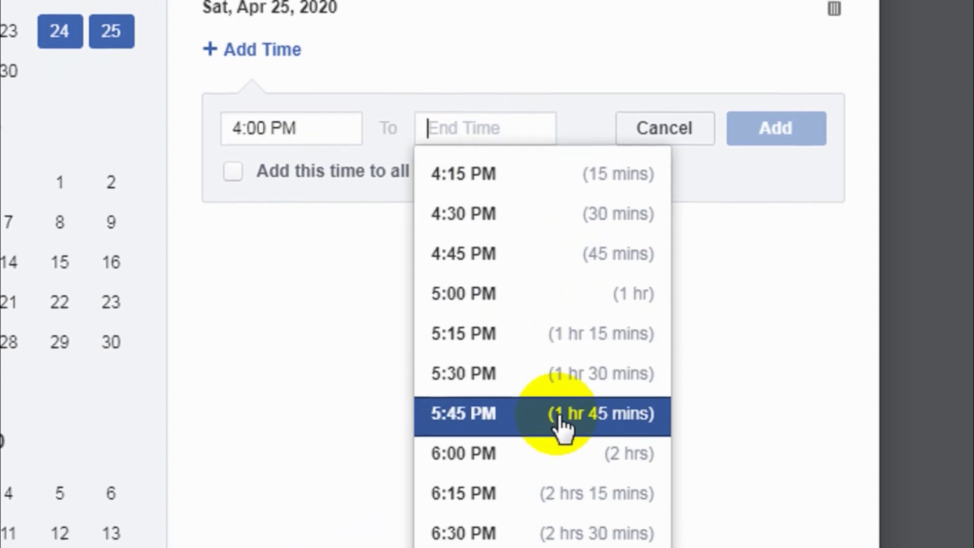
click(569, 424)
click(757, 88)
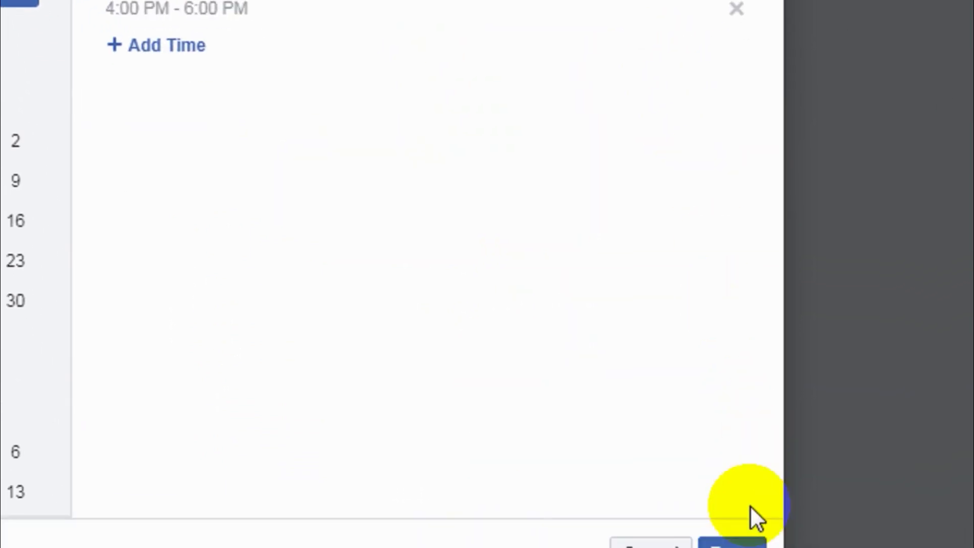
click(816, 545)
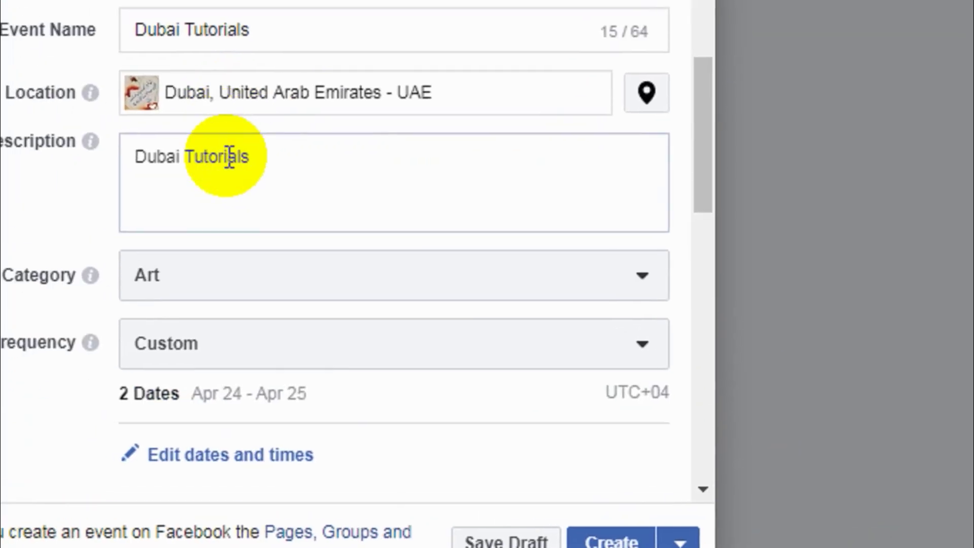
- Mark the event as Kid Friendly and as a Volunteer Opportunity in its details
scroll(238, 188, down, 5)
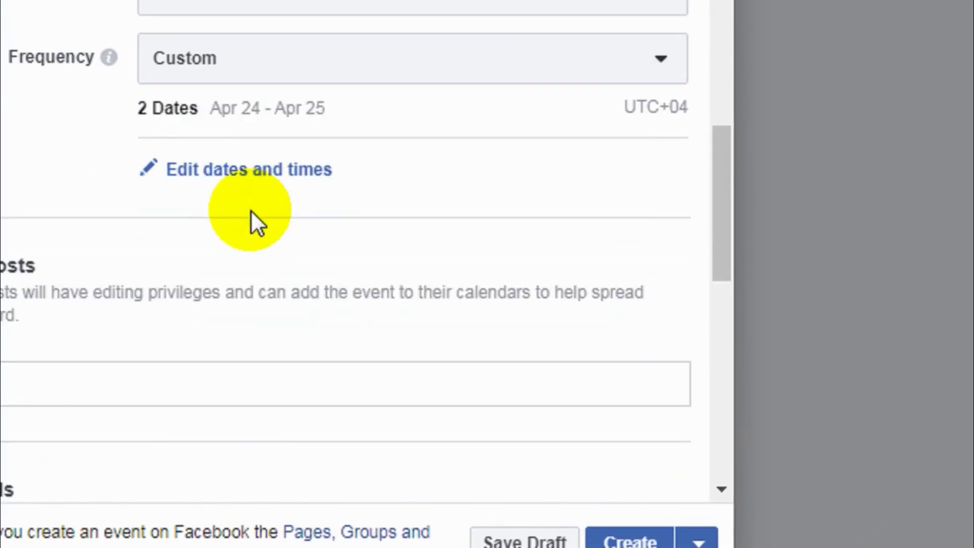
scroll(269, 180, up, 3)
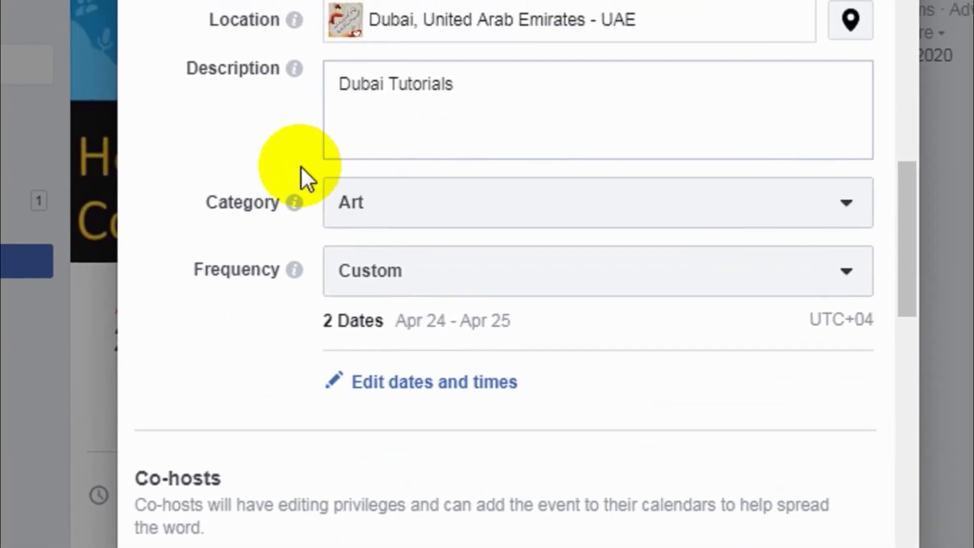
scroll(576, 291, down, 5)
scroll(475, 137, up, 1)
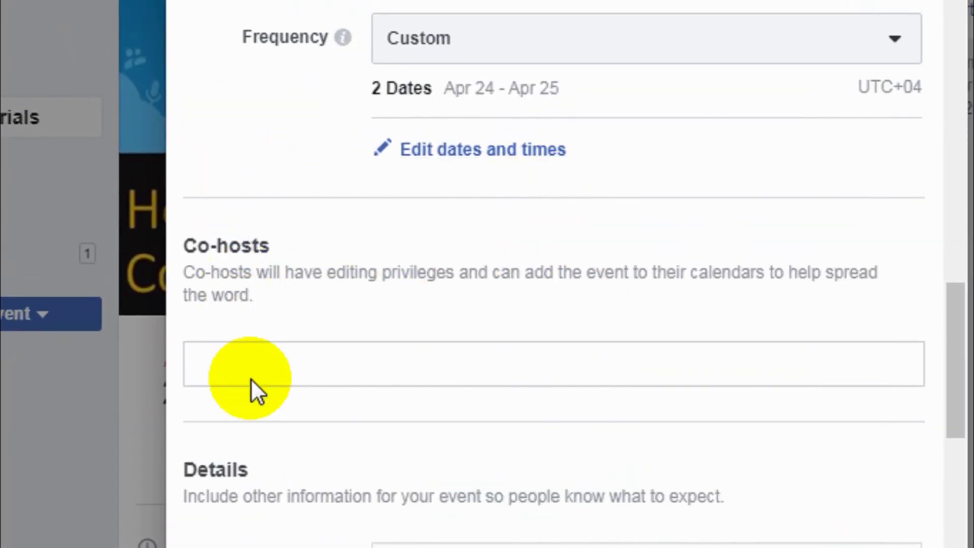
scroll(206, 314, down, 3)
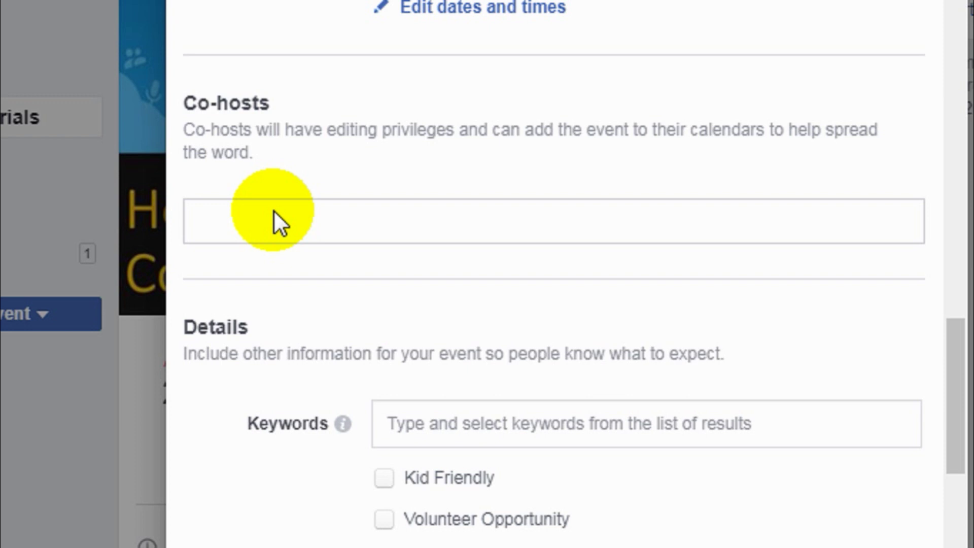
scroll(459, 410, down, 1)
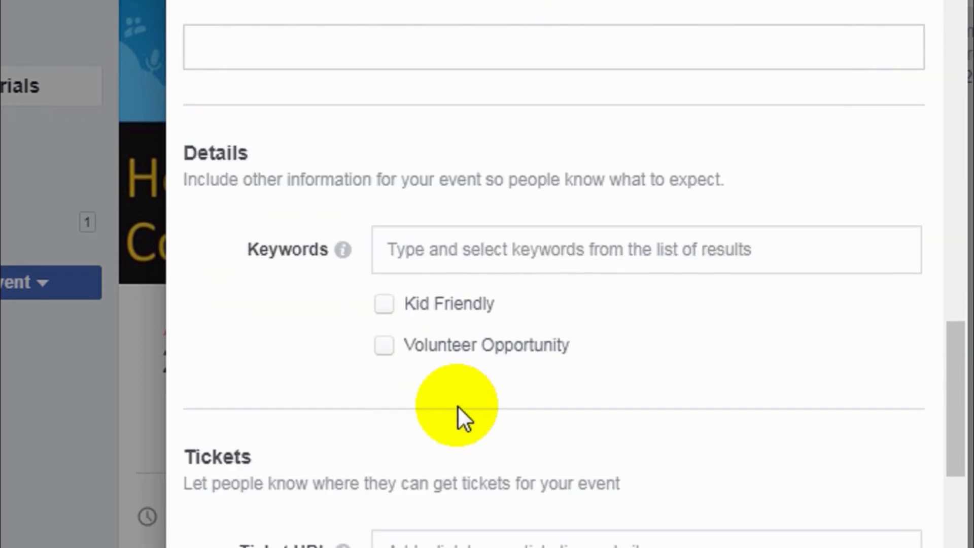
click(430, 309)
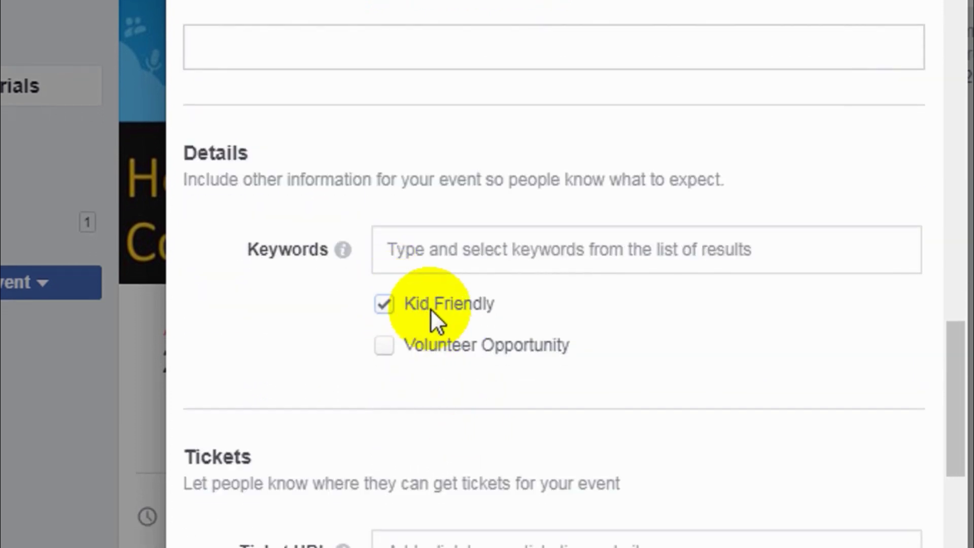
click(423, 344)
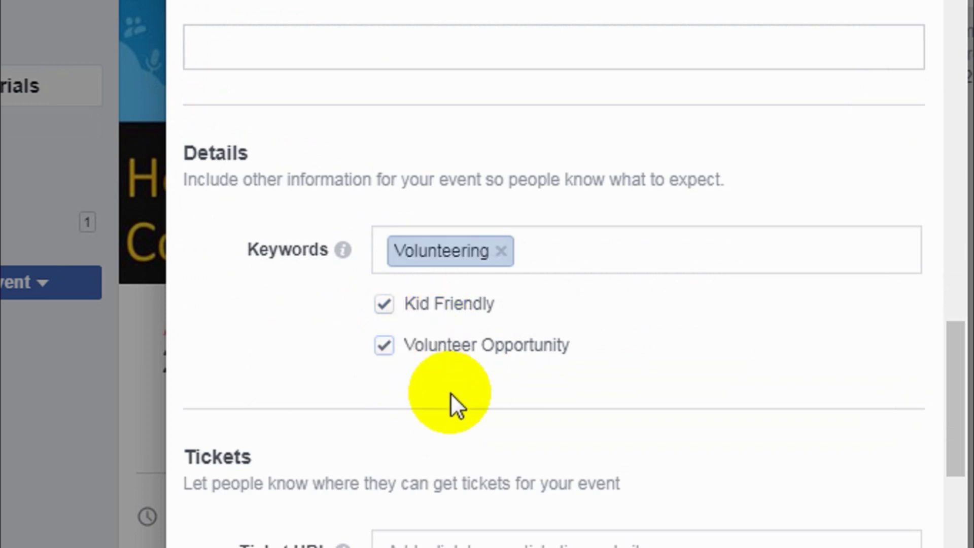
- Allow people to ask questions about the event on Messenger, and create the public event
scroll(450, 392, down, 3)
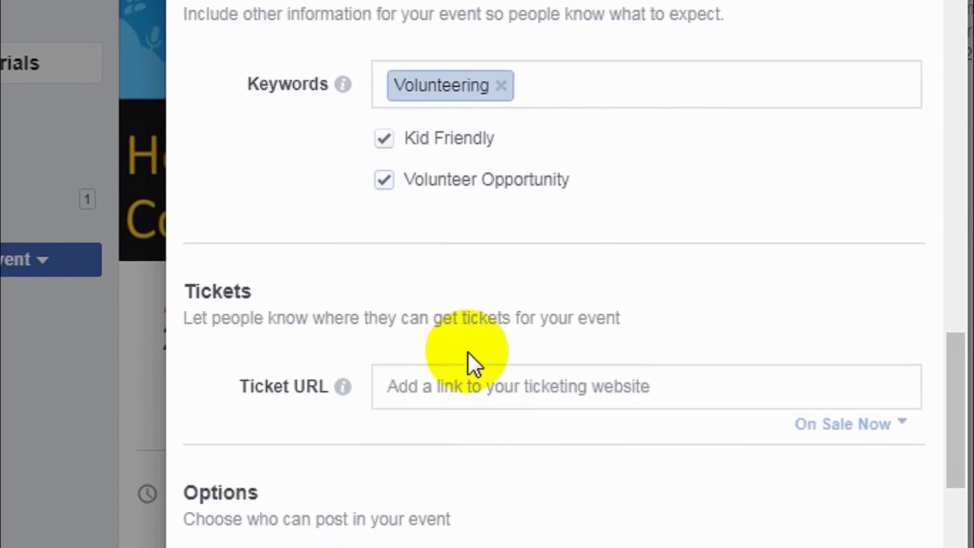
scroll(509, 406, down, 3)
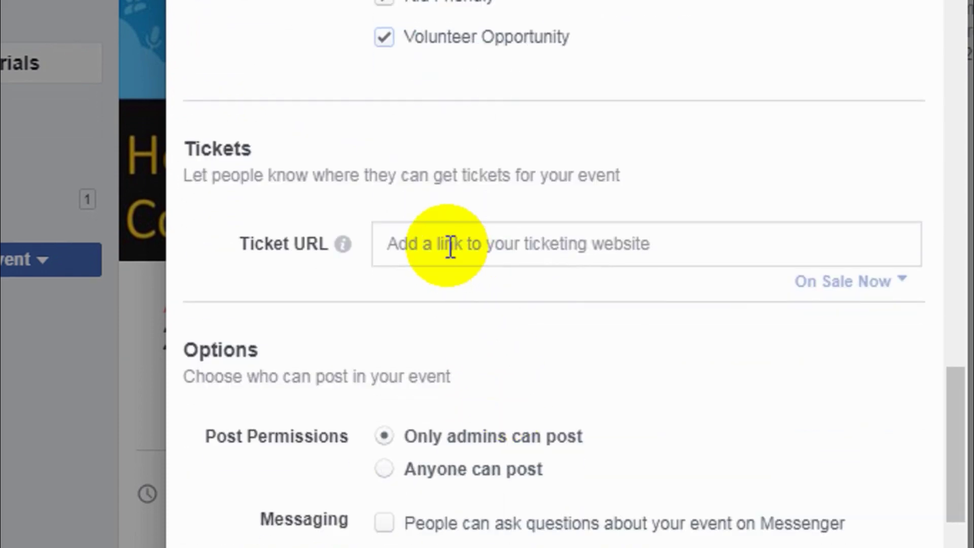
scroll(441, 249, up, 3)
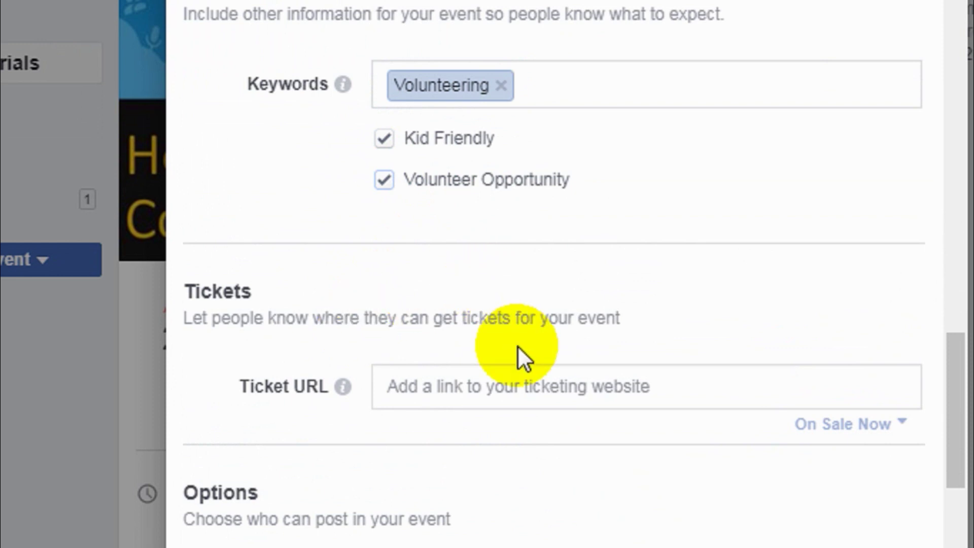
click(511, 391)
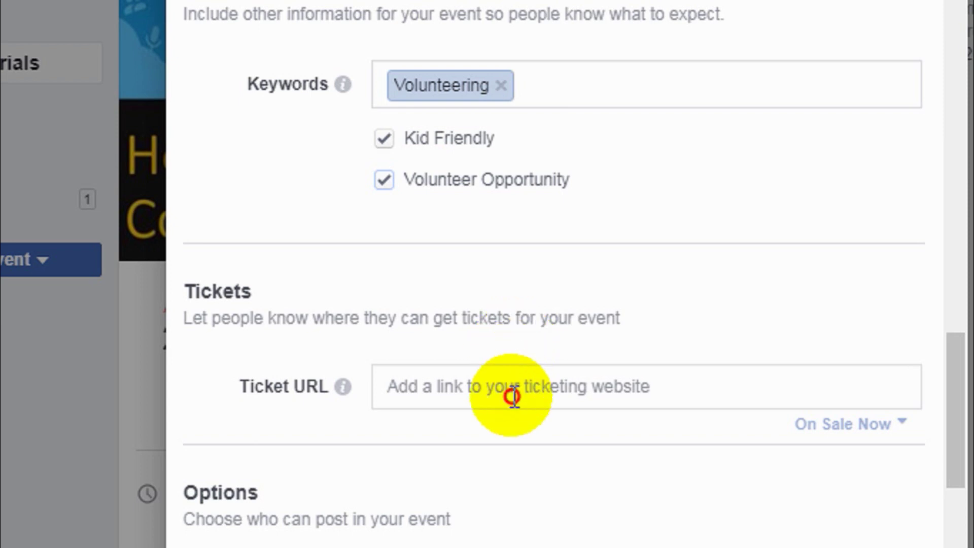
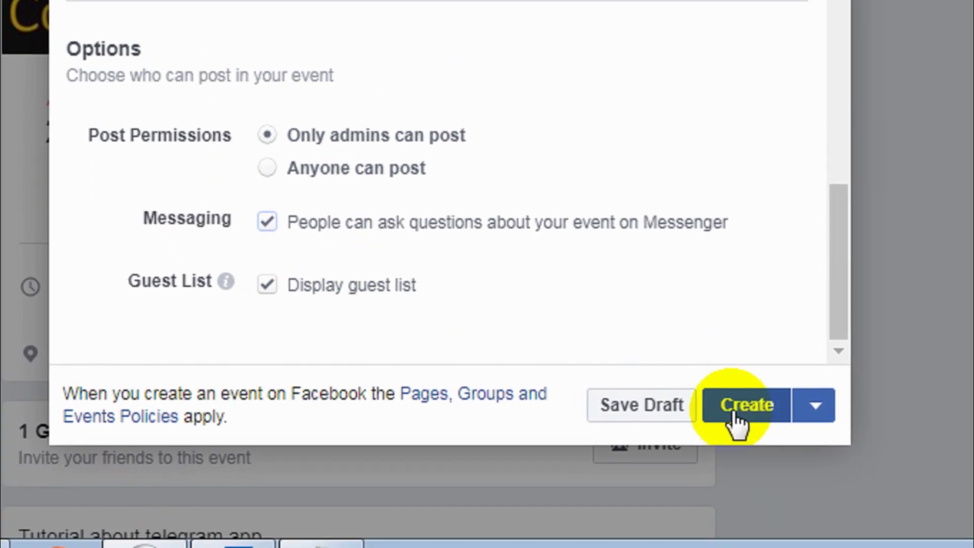
scroll(588, 176, up, 1)
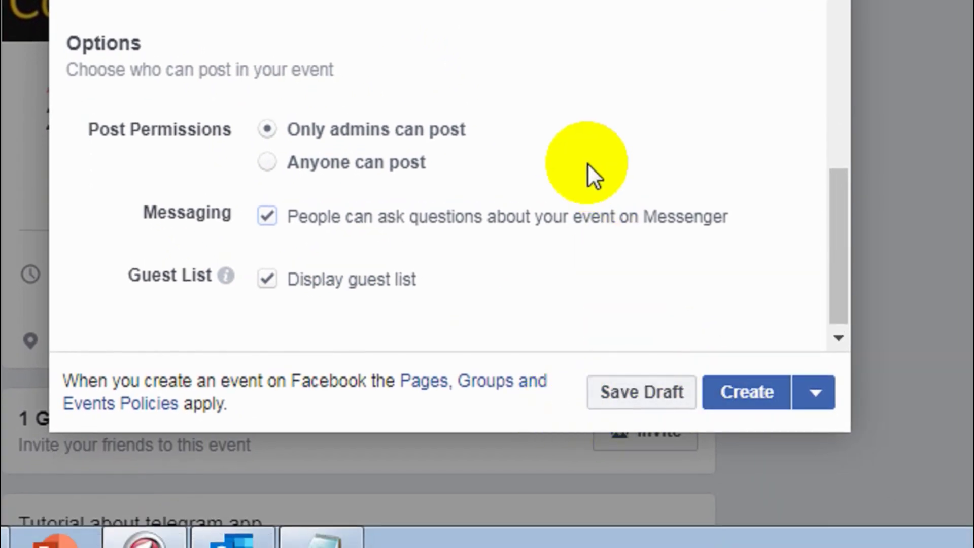
scroll(587, 163, up, 10)
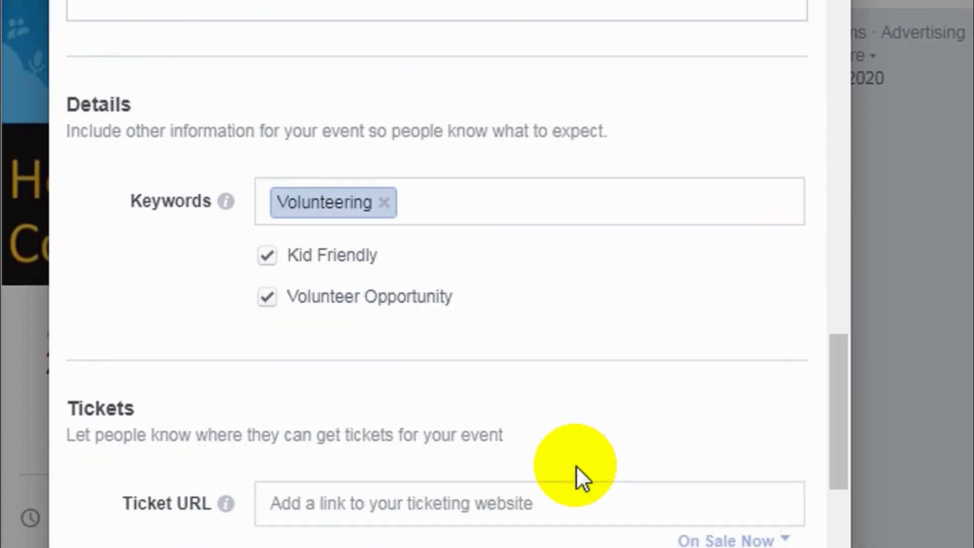
scroll(576, 464, down, 5)
click(730, 411)
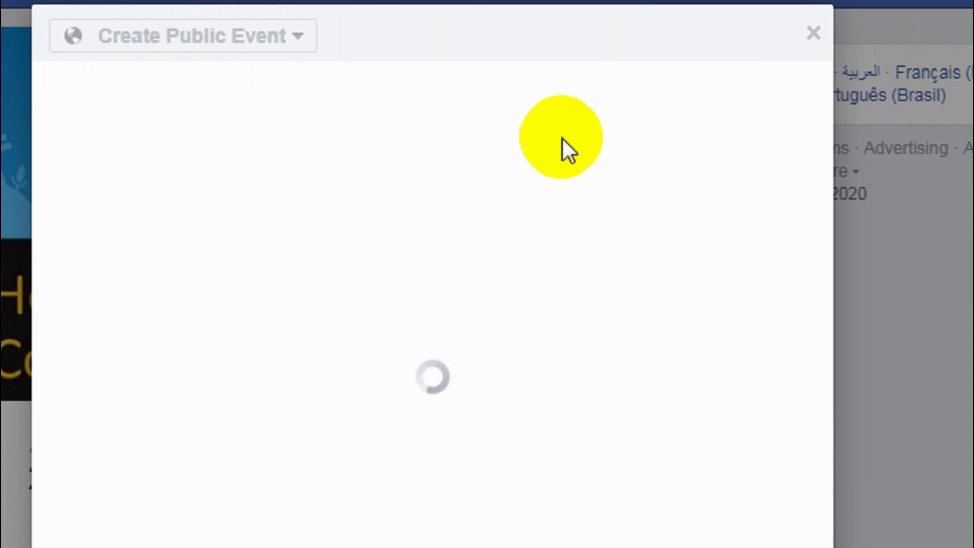
key(Escape)
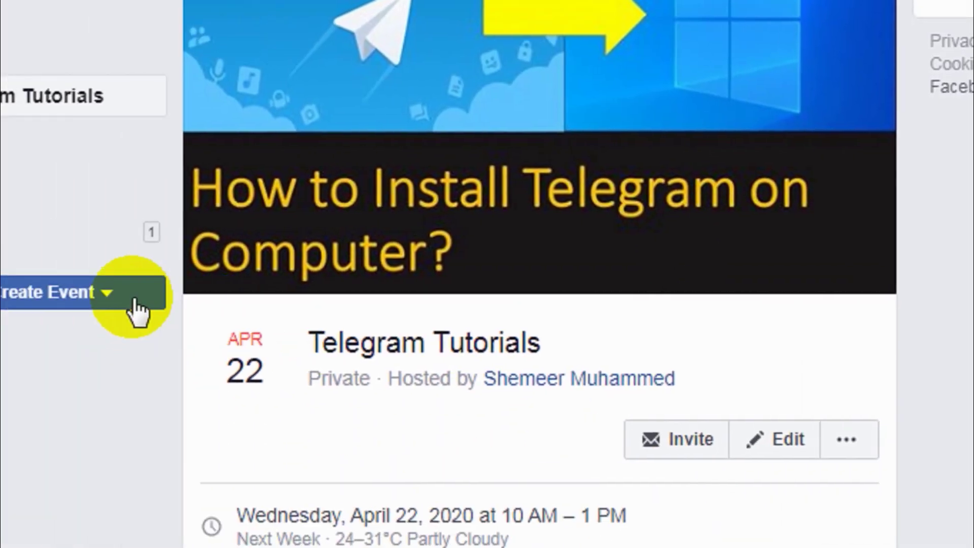
- Open the new Dubai Tutorials event page and dismiss the boost offer and the tip about choosing Interested
click(60, 189)
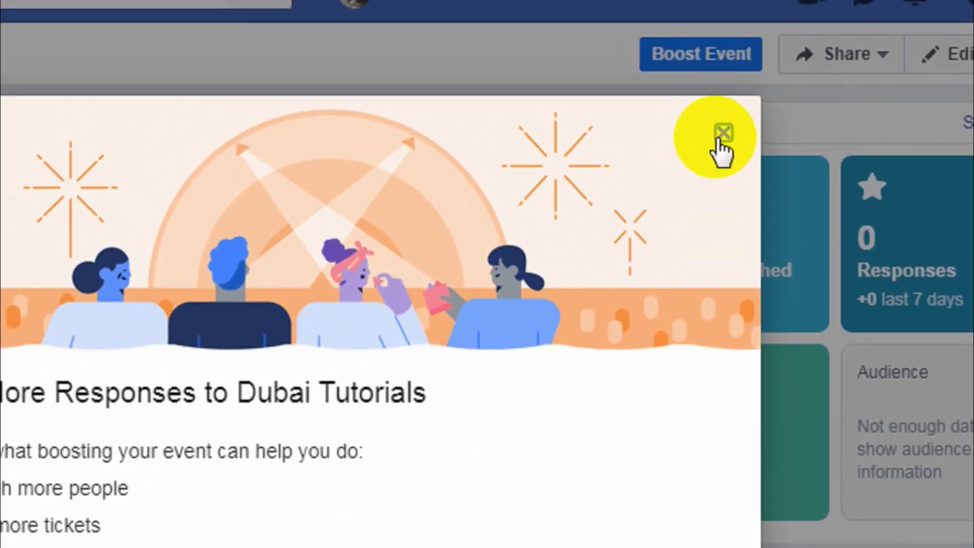
click(721, 136)
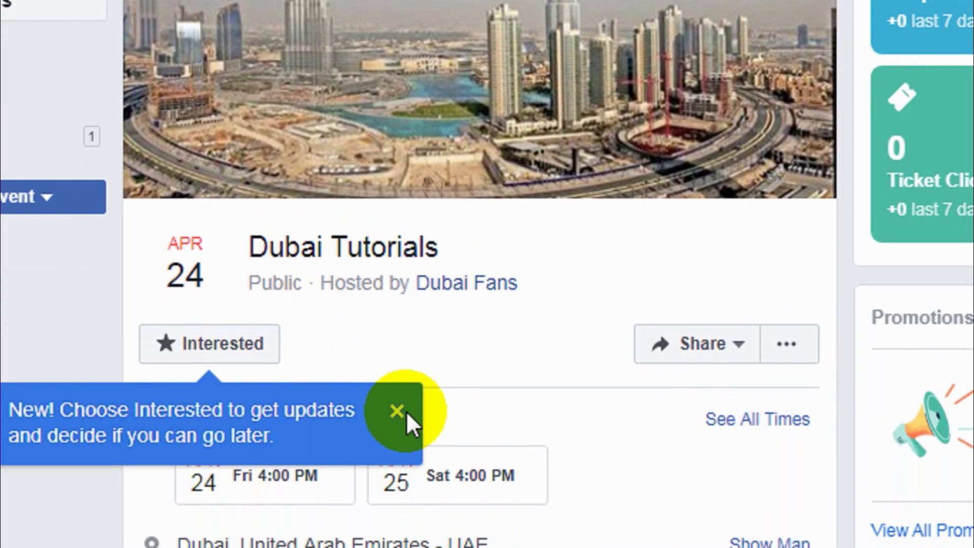
click(397, 528)
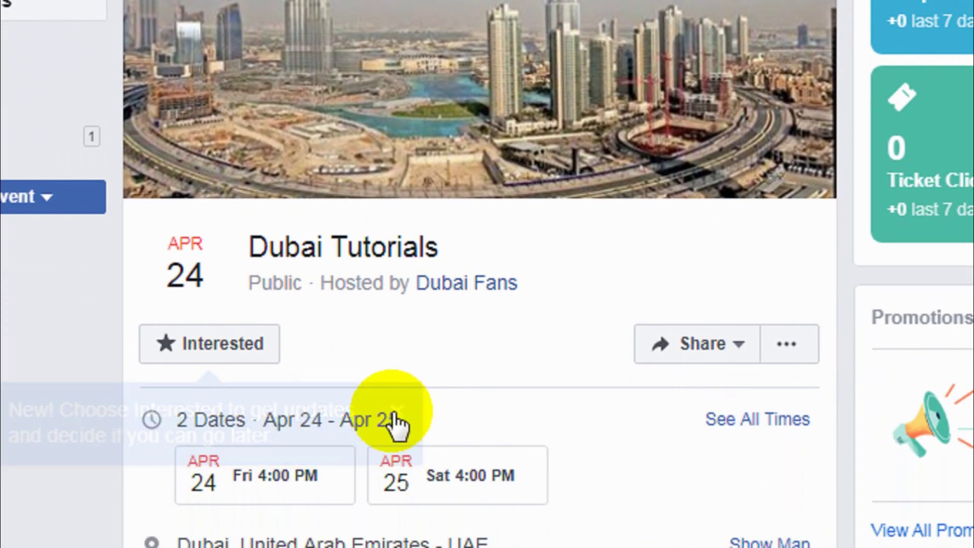
- Review the Dubai Tutorials event page, including its cover photo, dates, location, host, posting options and details
scroll(408, 423, down, 2)
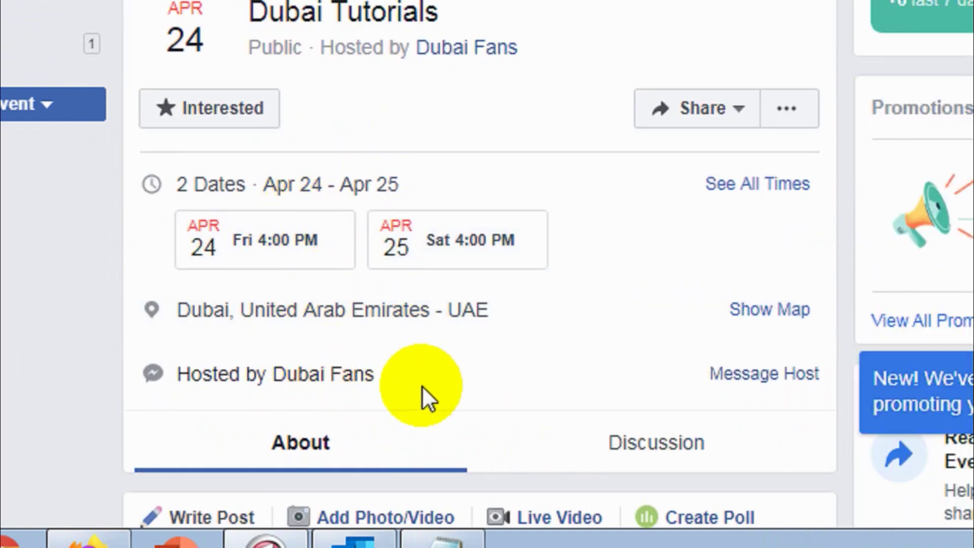
scroll(451, 390, down, 2)
scroll(489, 335, down, 1)
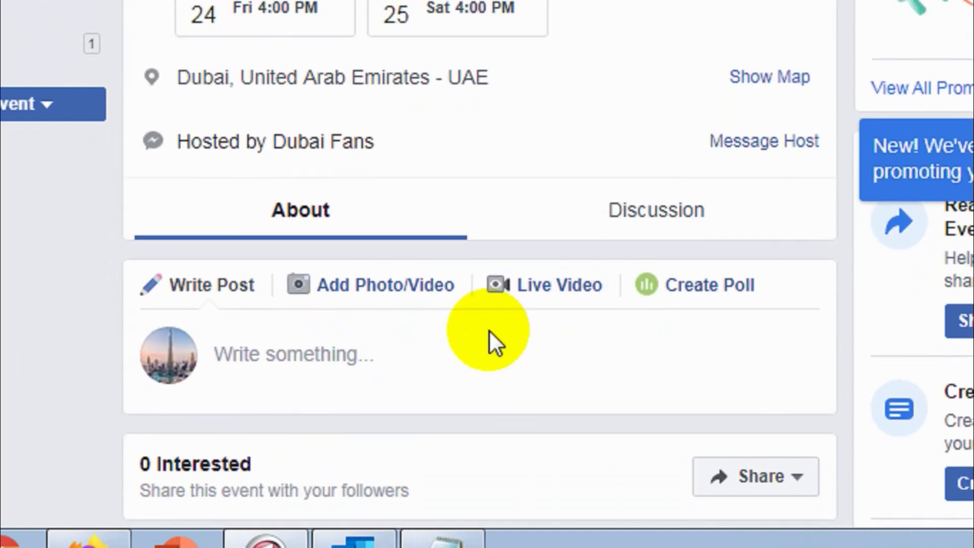
scroll(497, 309, up, 4)
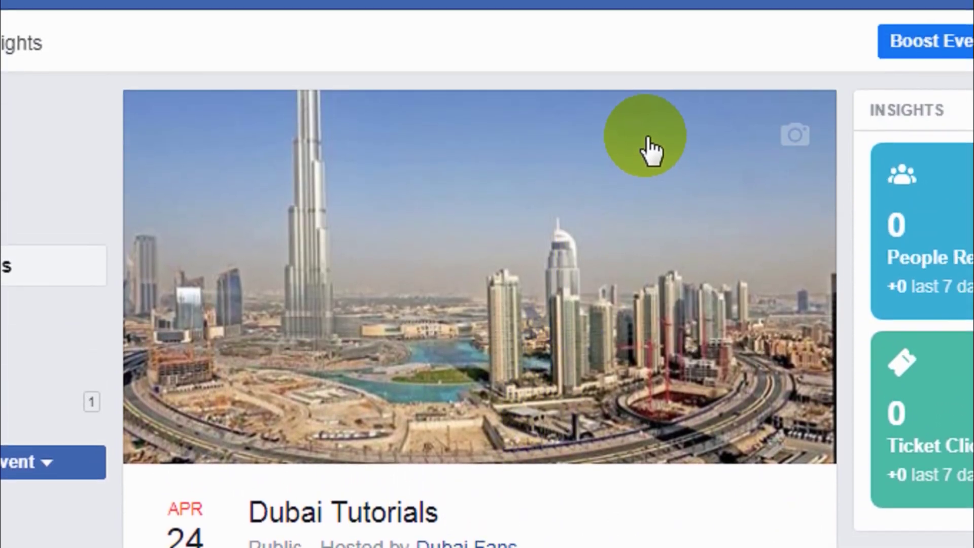
scroll(548, 348, down, 5)
scroll(516, 406, down, 3)
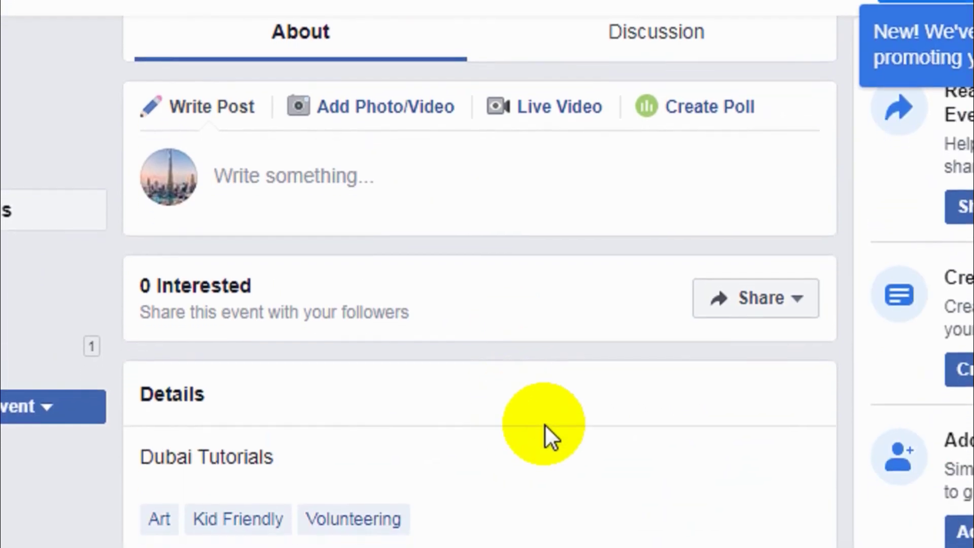
scroll(578, 421, up, 4)
scroll(607, 411, up, 5)
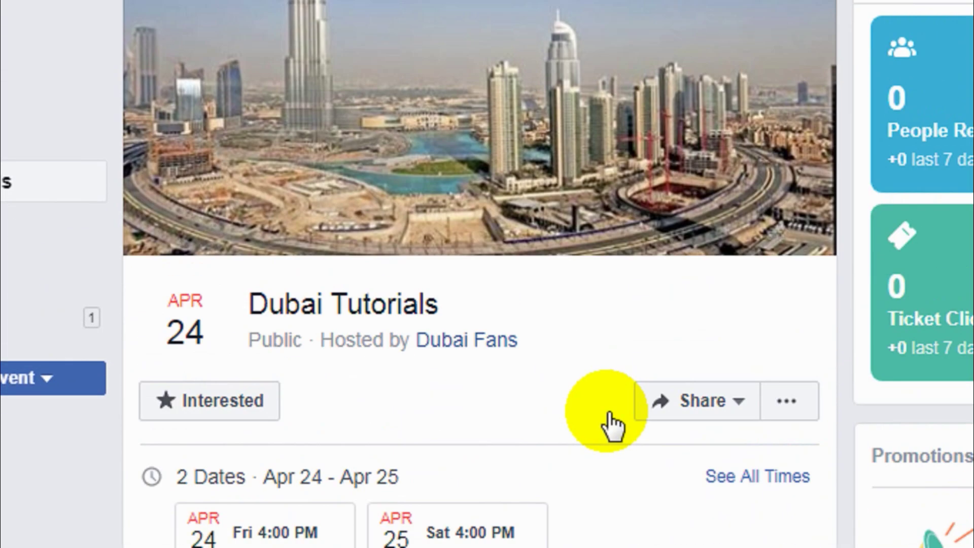